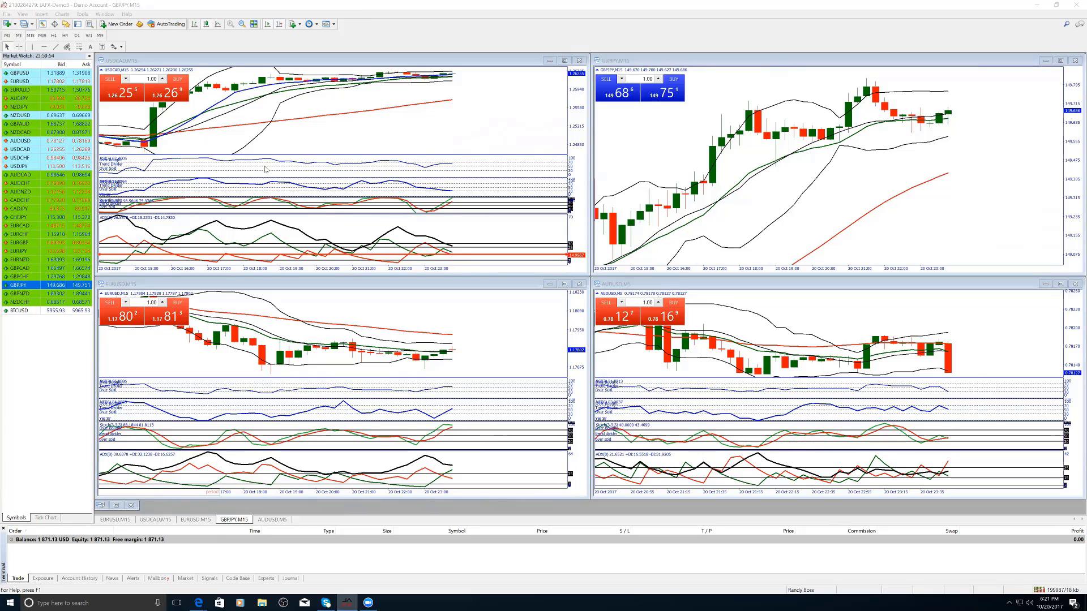
Hide the Market Watch and the Terminal so only the charts remain
left_click(88, 57)
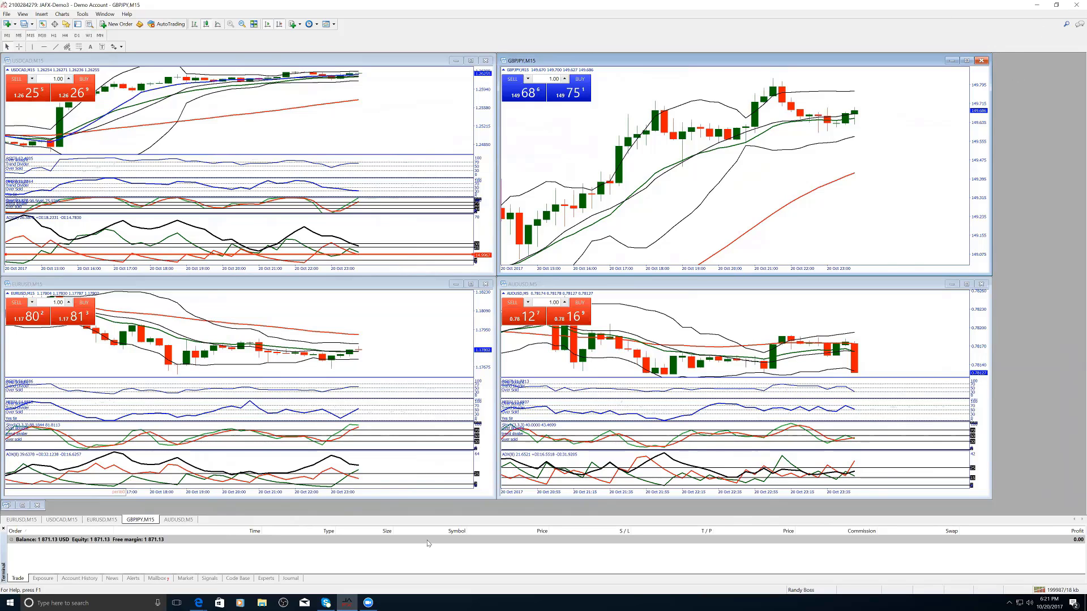
left_click(4, 530)
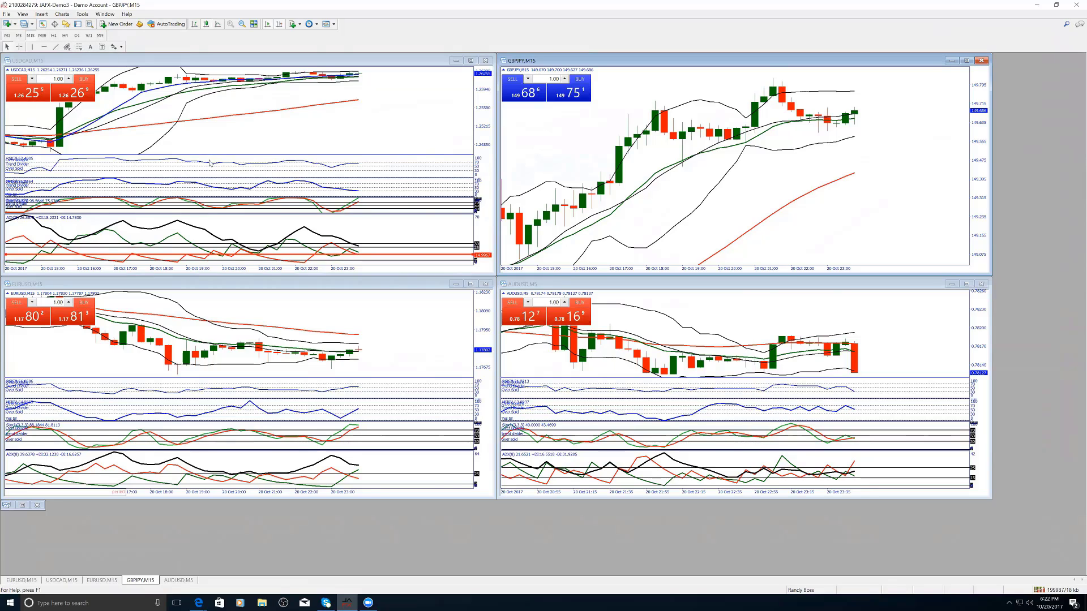
mouse_move(286, 242)
mouse_move(140, 229)
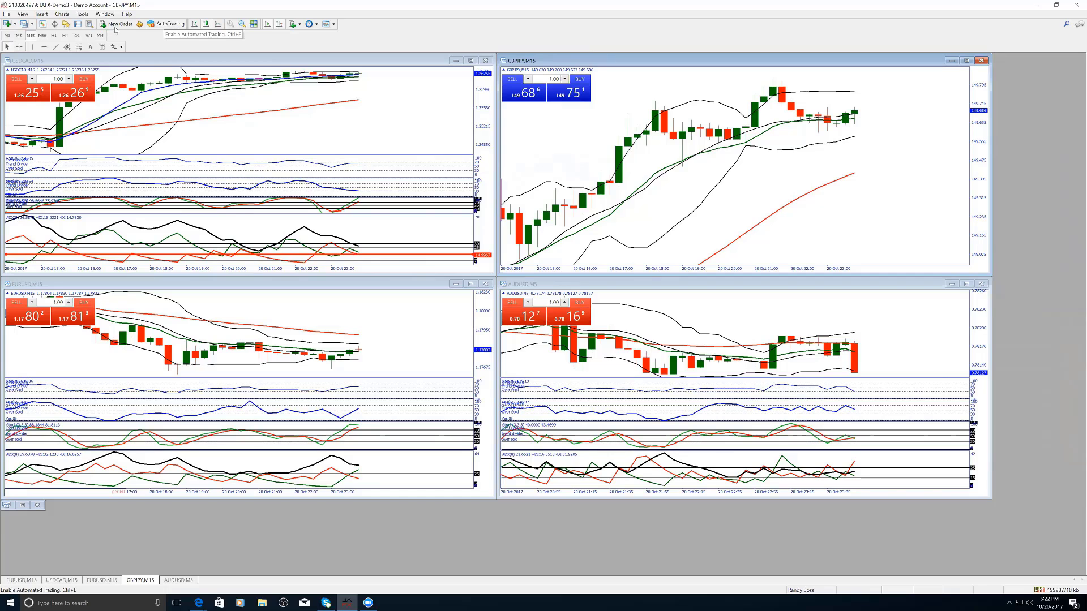
Show the Market Watch and load the EURAUD symbol into the USDCAD chart window
left_click(43, 26)
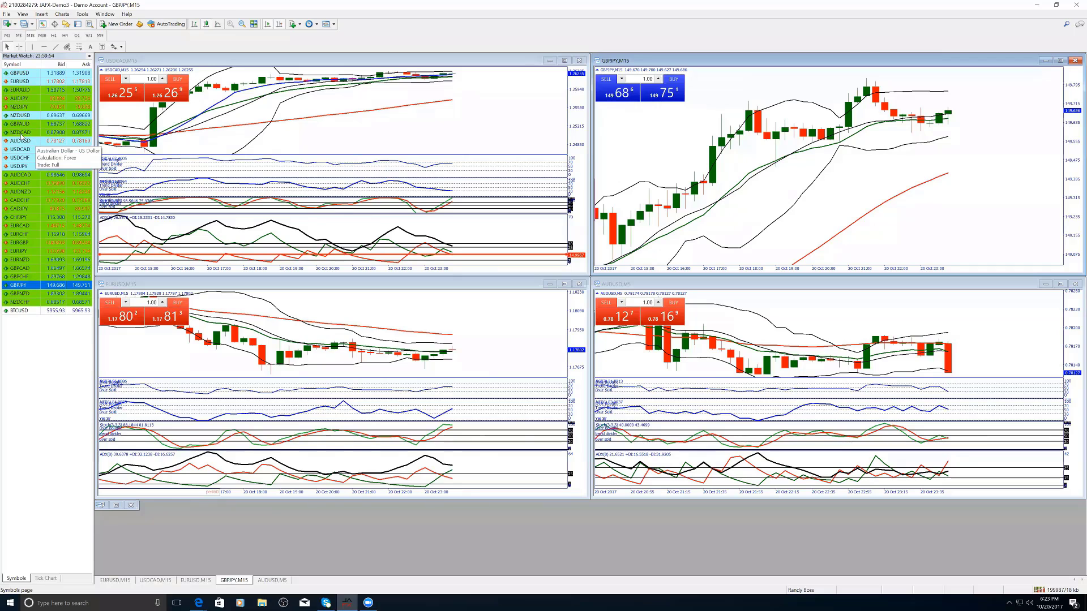
left_click(20, 91)
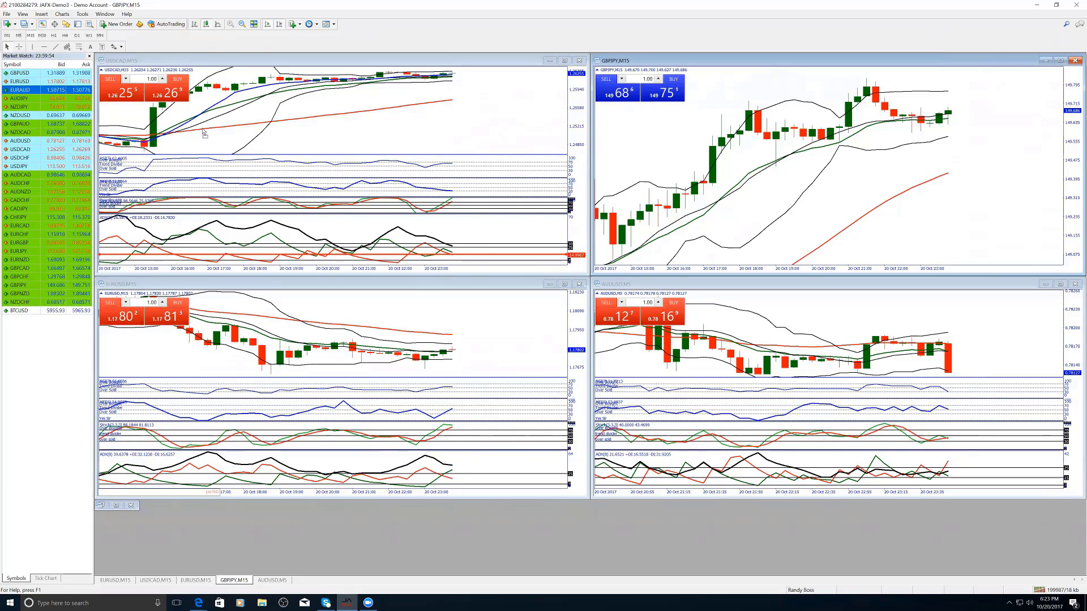
left_click_drag(222, 134, 252, 148)
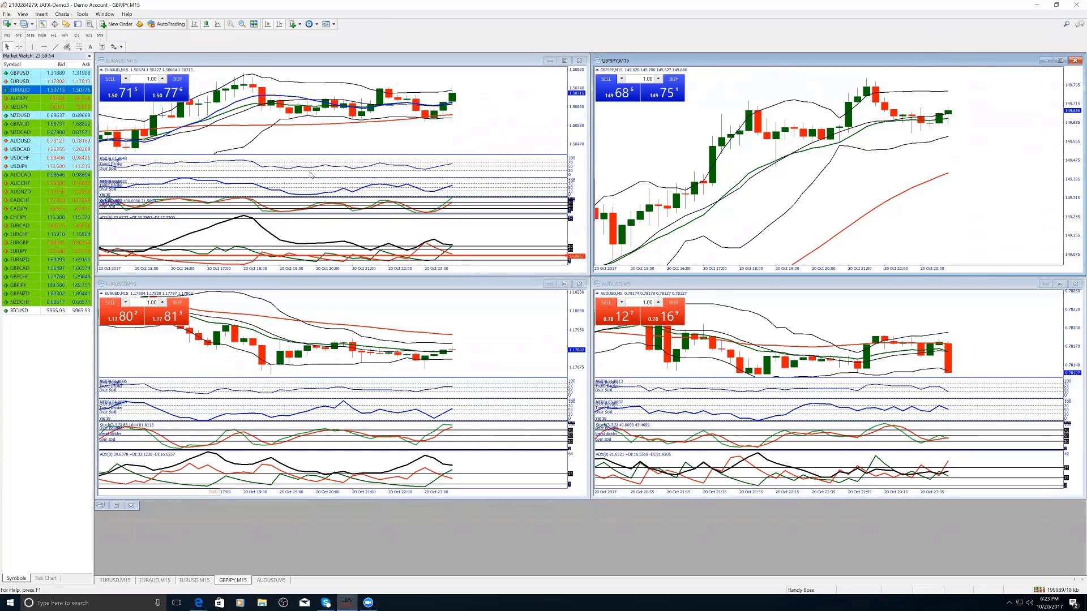
View the EURAUD and GBPJPY charts maximized one after the other, restoring the four-chart layout each time
left_click(564, 61)
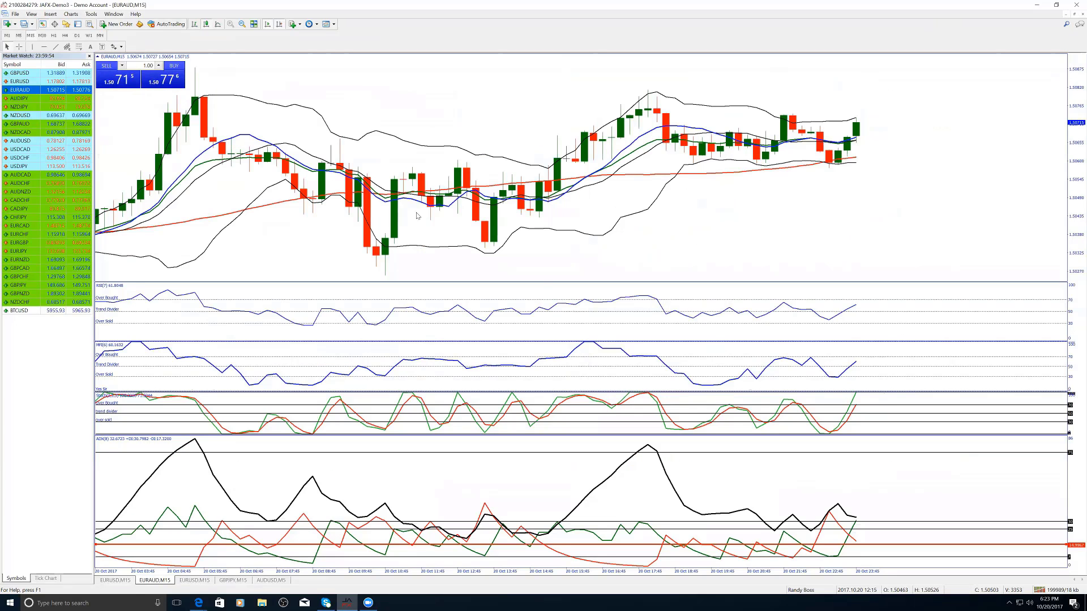
left_click(1074, 16)
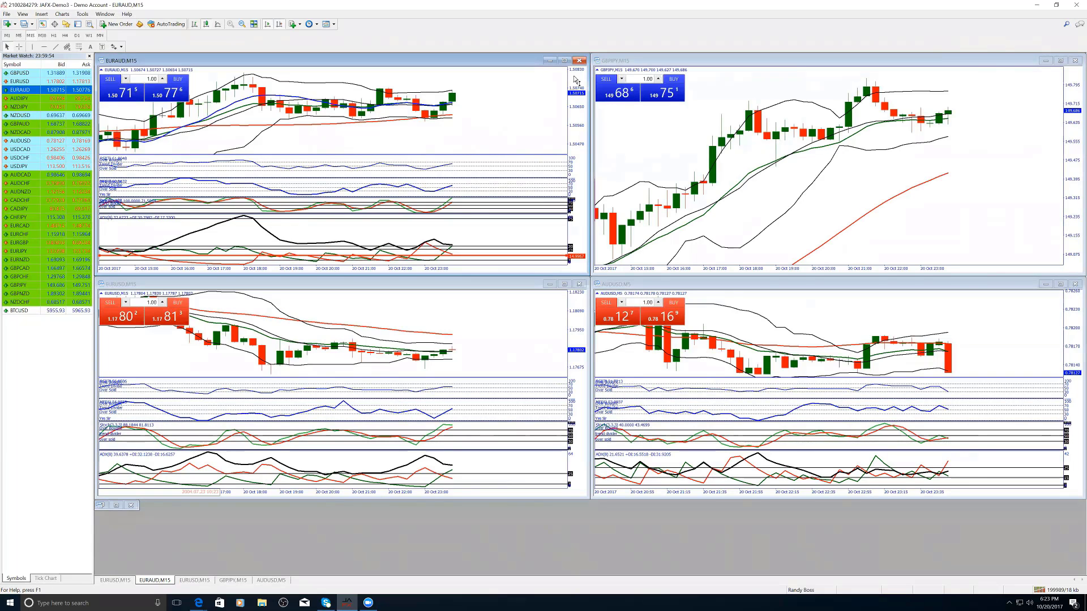
left_click(1060, 60)
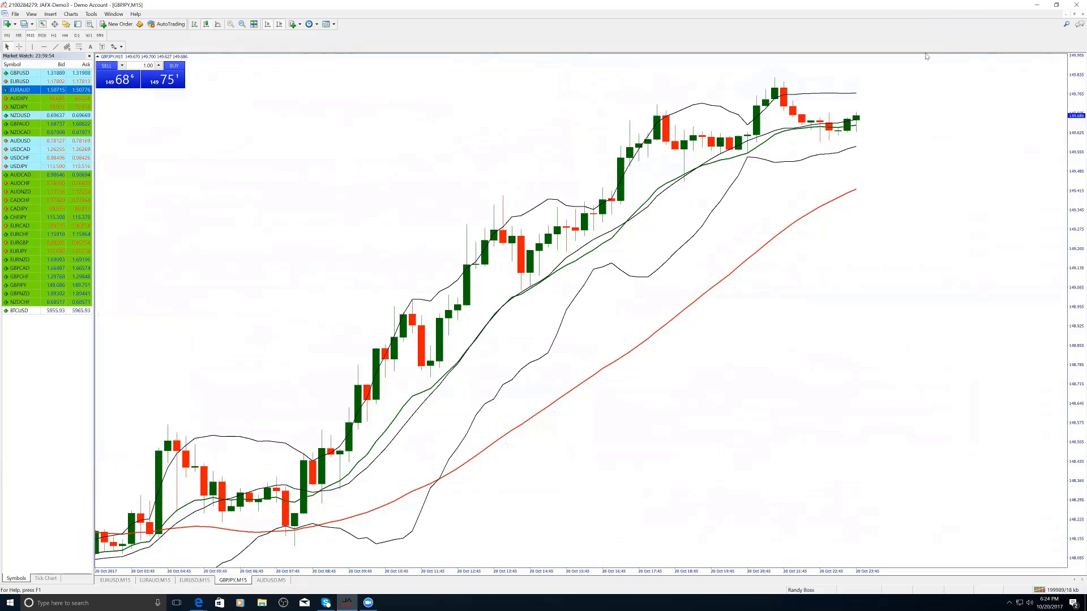
left_click(1074, 15)
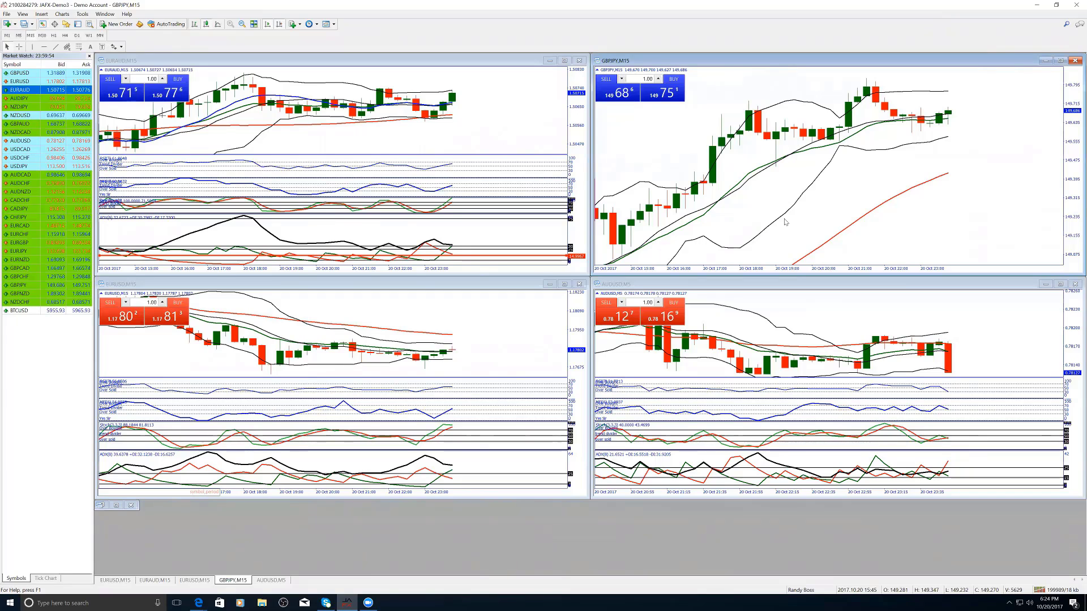
mouse_move(708, 342)
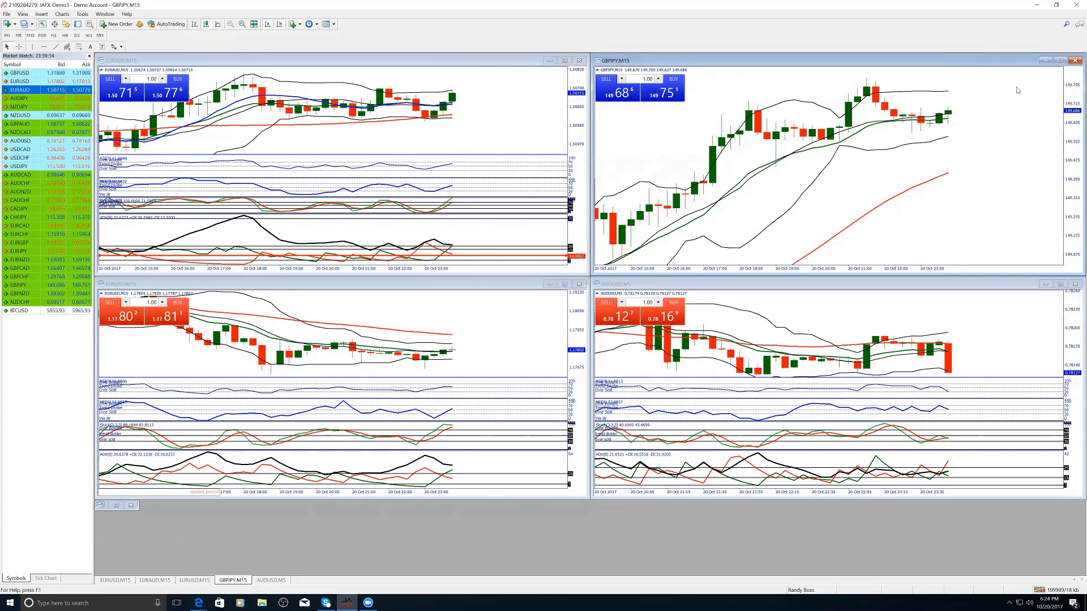
left_click(1060, 61)
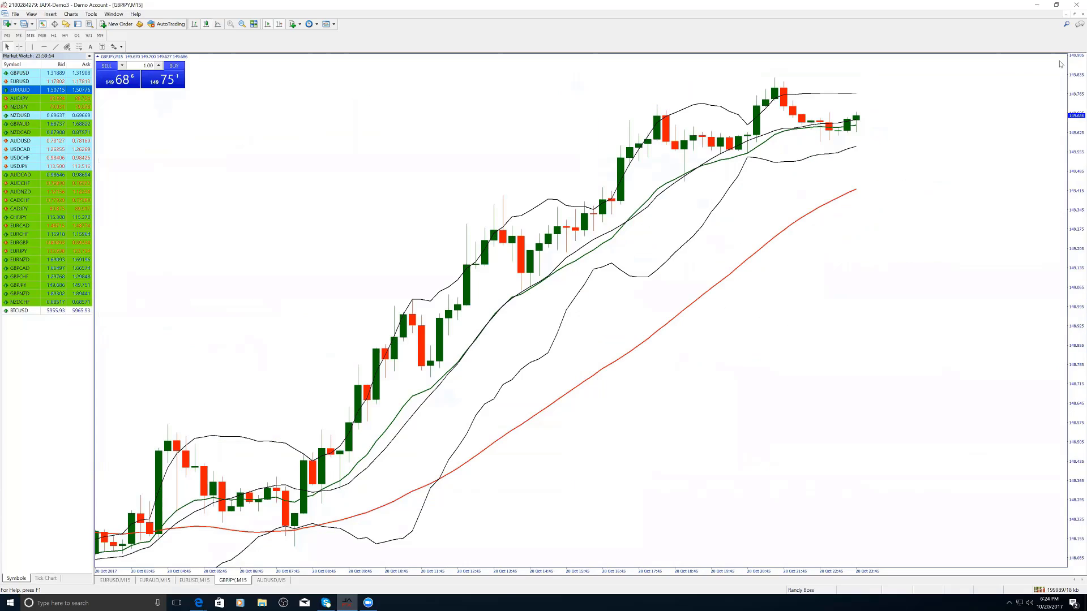
left_click(1075, 16)
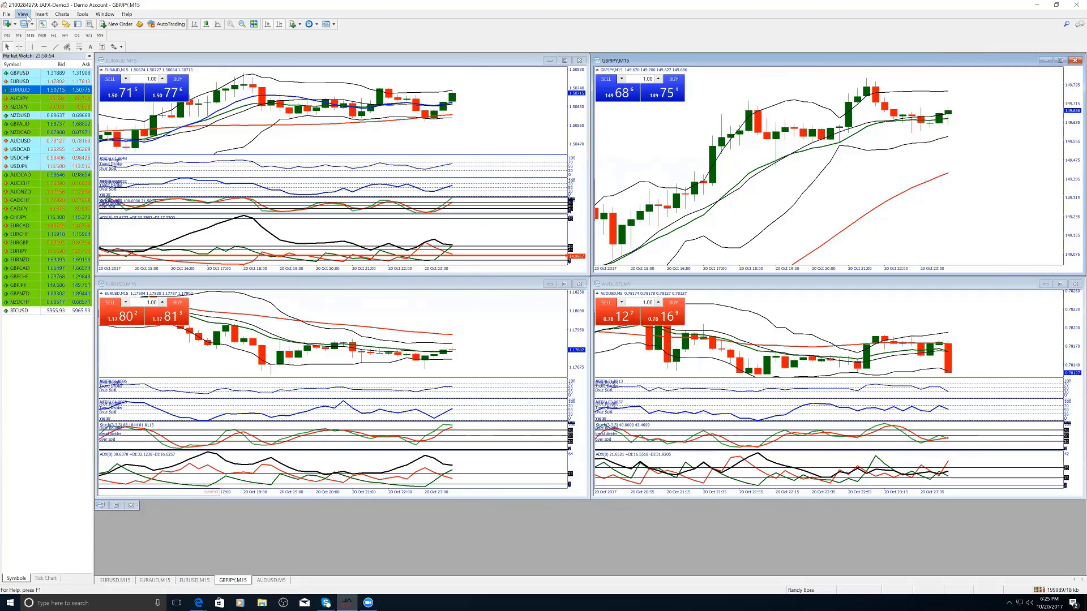
left_click(62, 15)
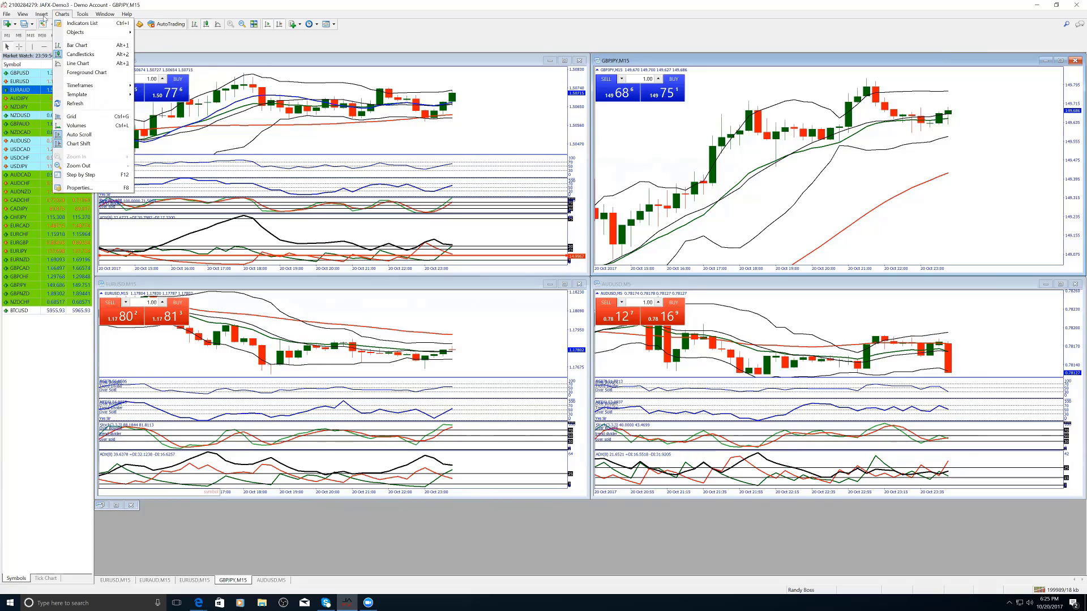
mouse_move(39, 20)
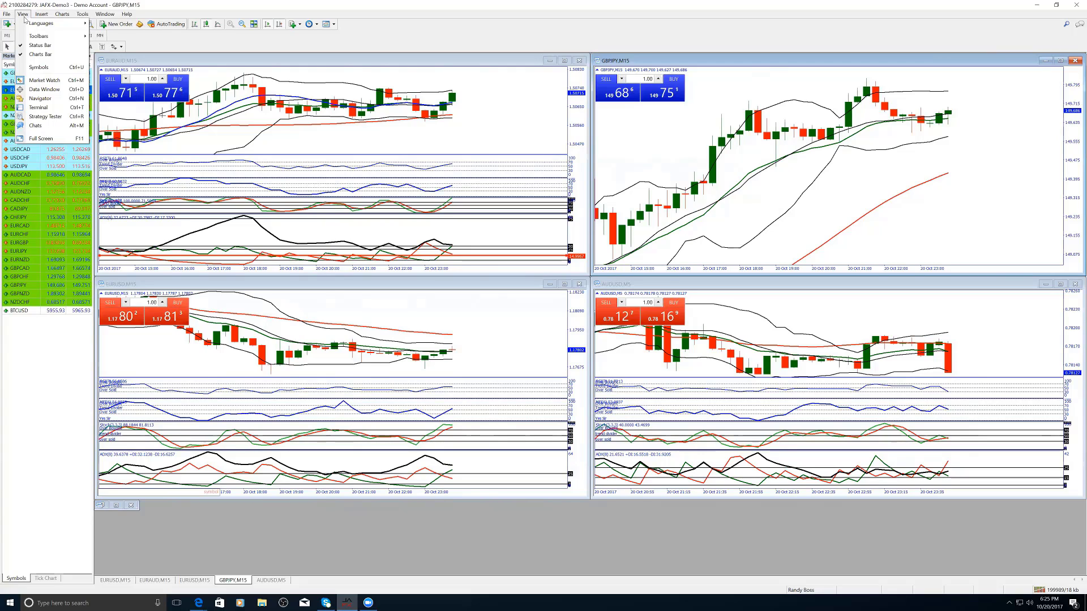
left_click(177, 47)
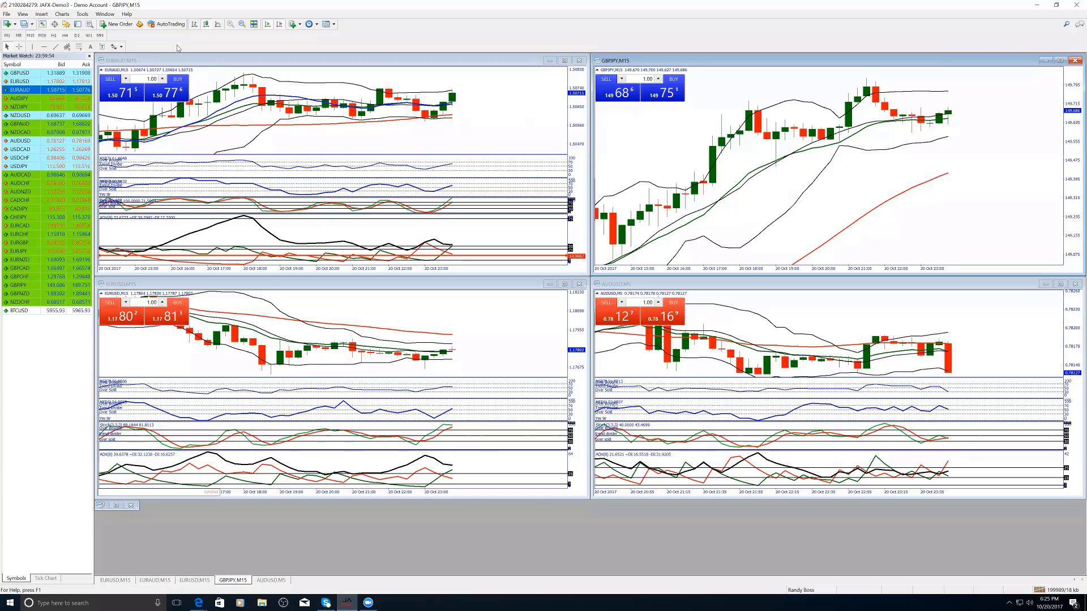
left_click(26, 14)
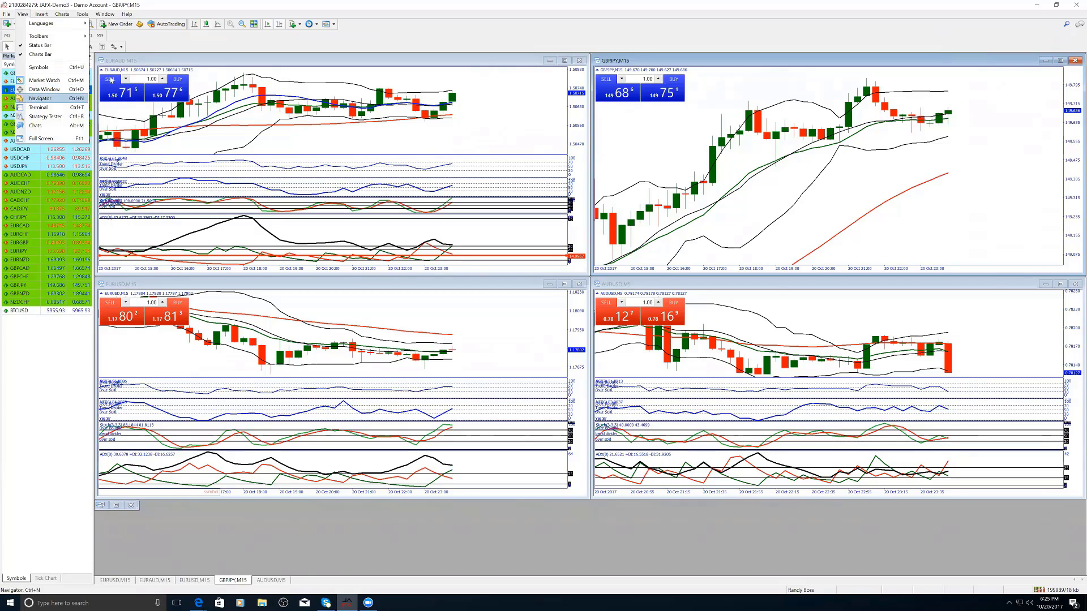
left_click(132, 49)
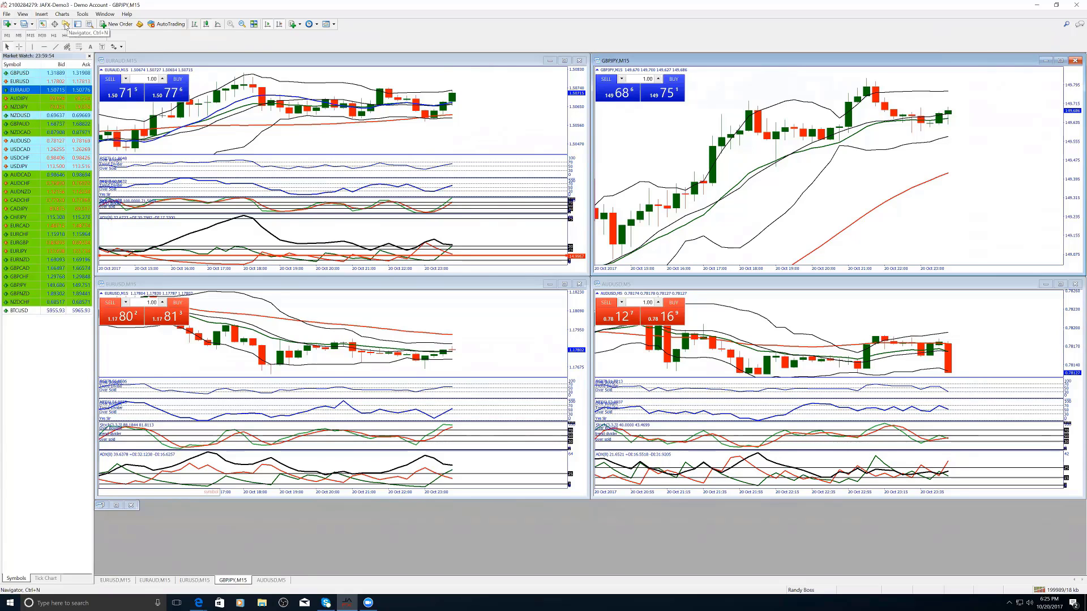
Show the Navigator and bring up the login dialog for the account under JAFX-Demo3
left_click(66, 25)
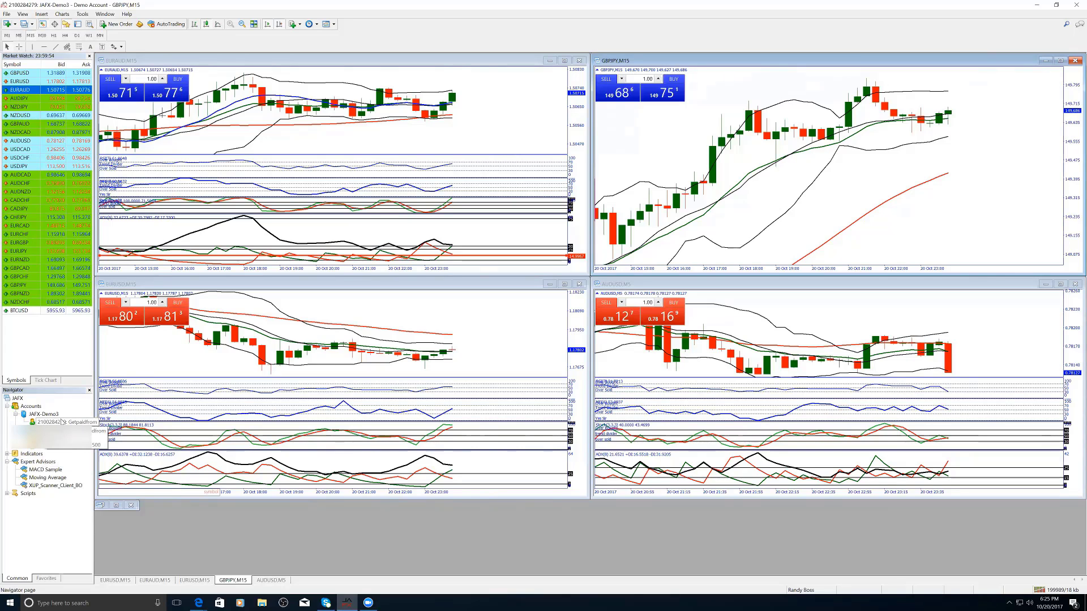
mouse_move(45, 449)
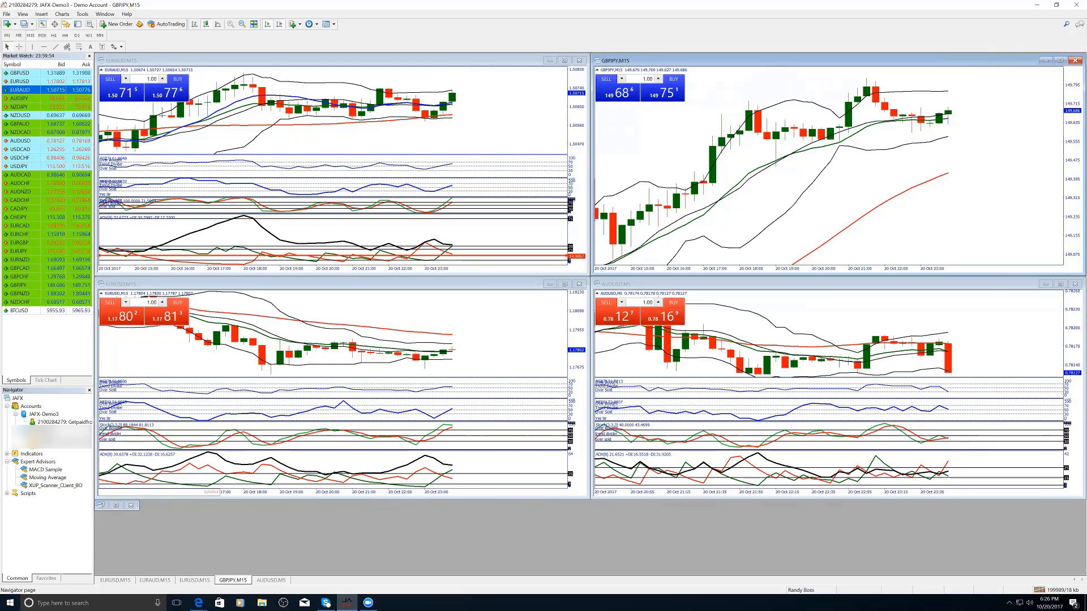
mouse_move(63, 421)
left_click(26, 416)
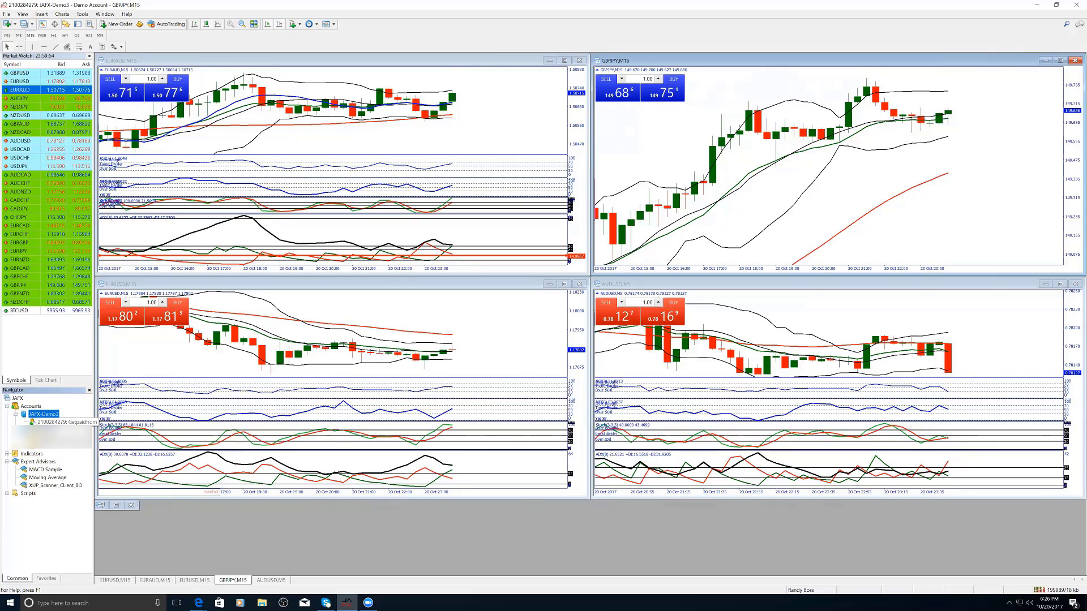
double_click(56, 422)
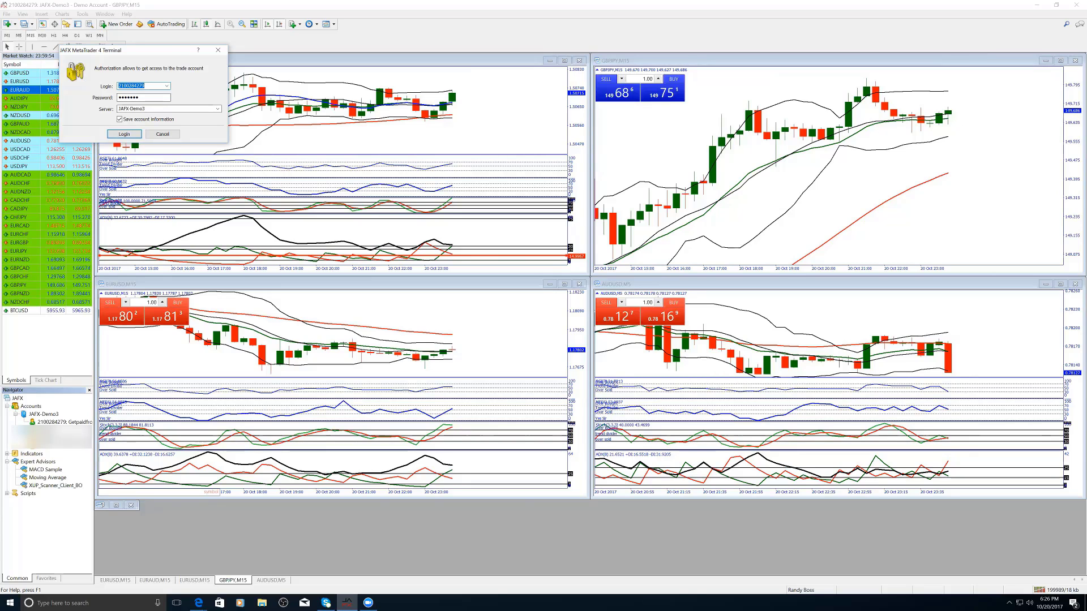
Check the available servers, keep JAFX-Demo3 and log in to the demo account with the saved credentials
left_click(218, 109)
left_click(218, 109)
left_click(218, 110)
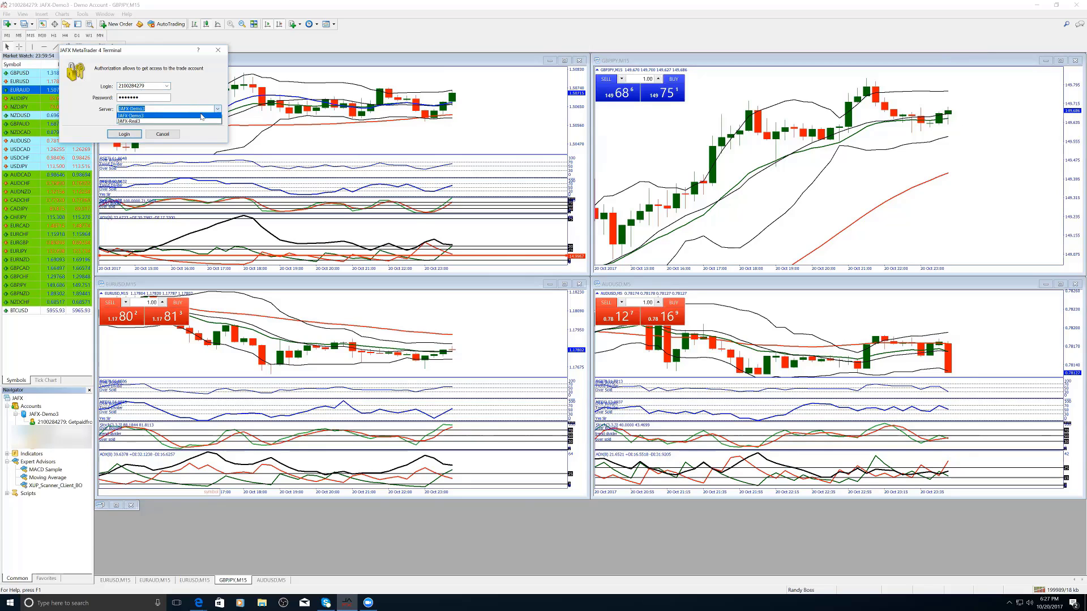
left_click(123, 136)
left_click(123, 135)
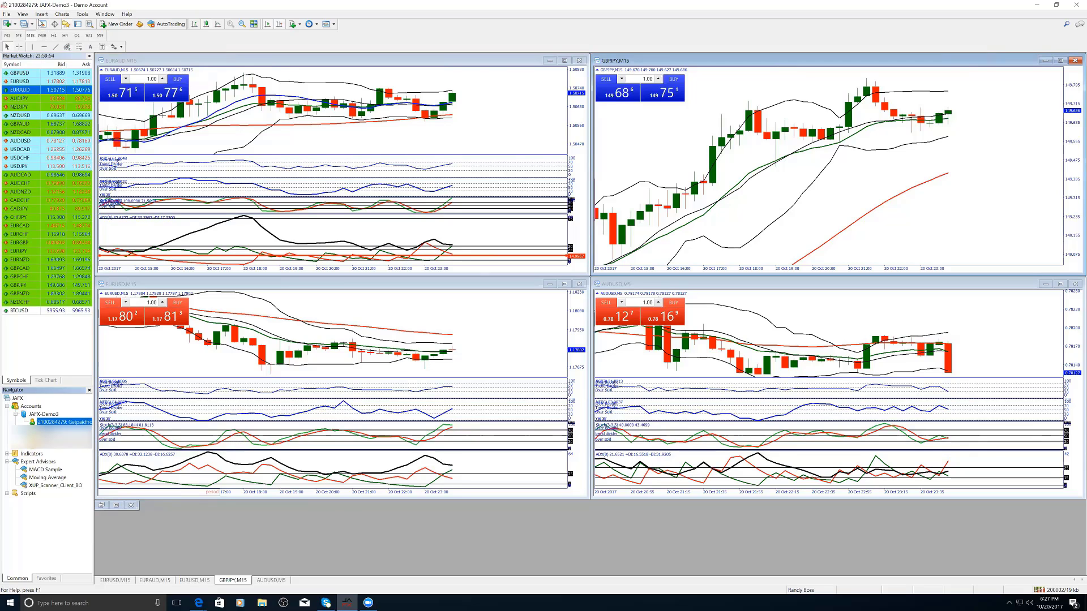
Show the Terminal and look through its Account History before returning to the Trade view
left_click(23, 15)
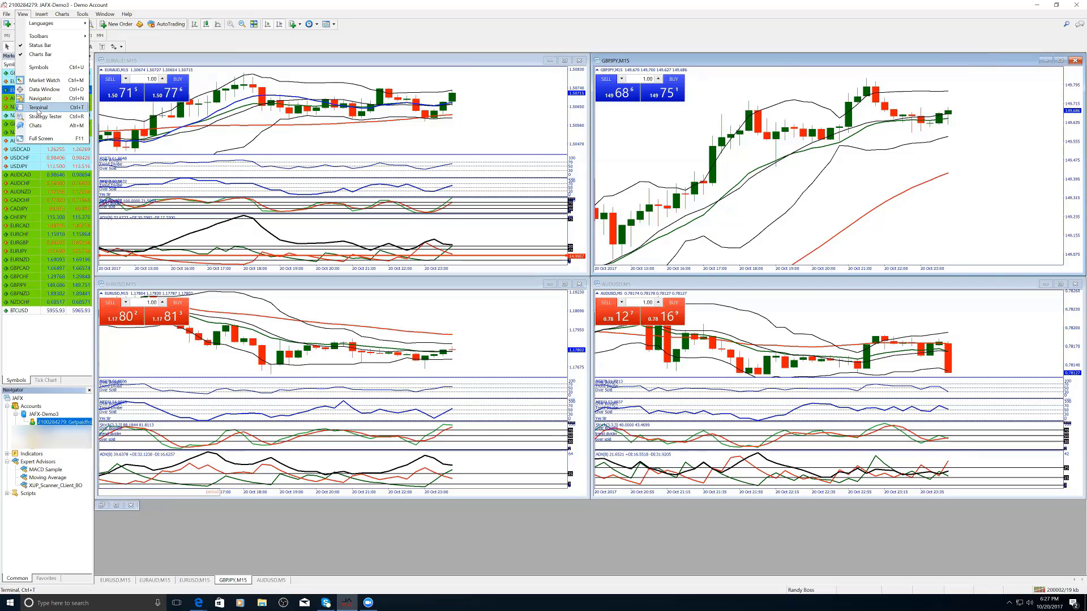
left_click(328, 27)
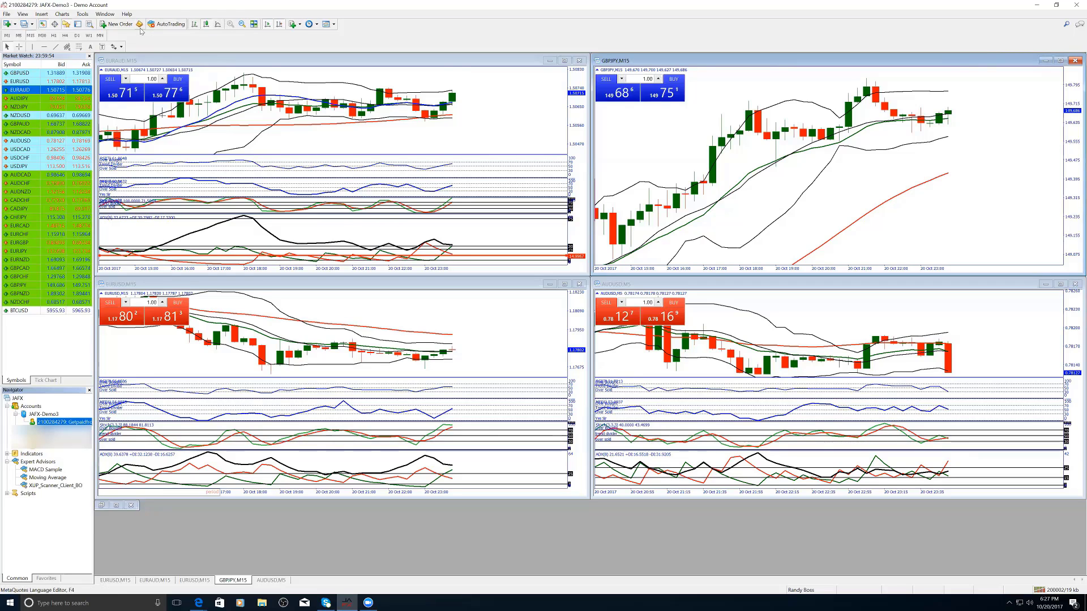
left_click(78, 25)
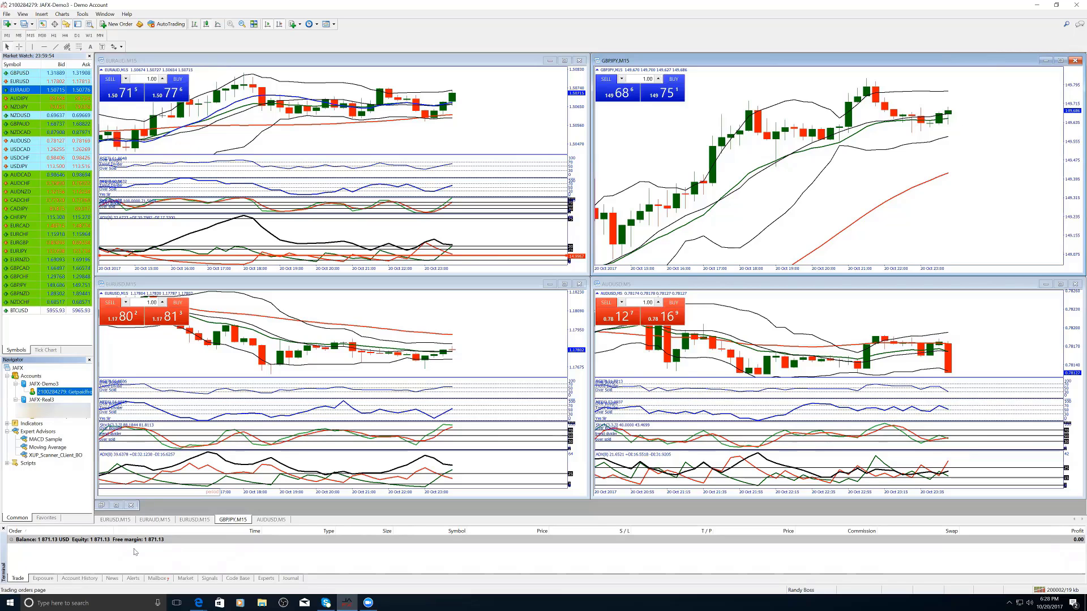
left_click(78, 578)
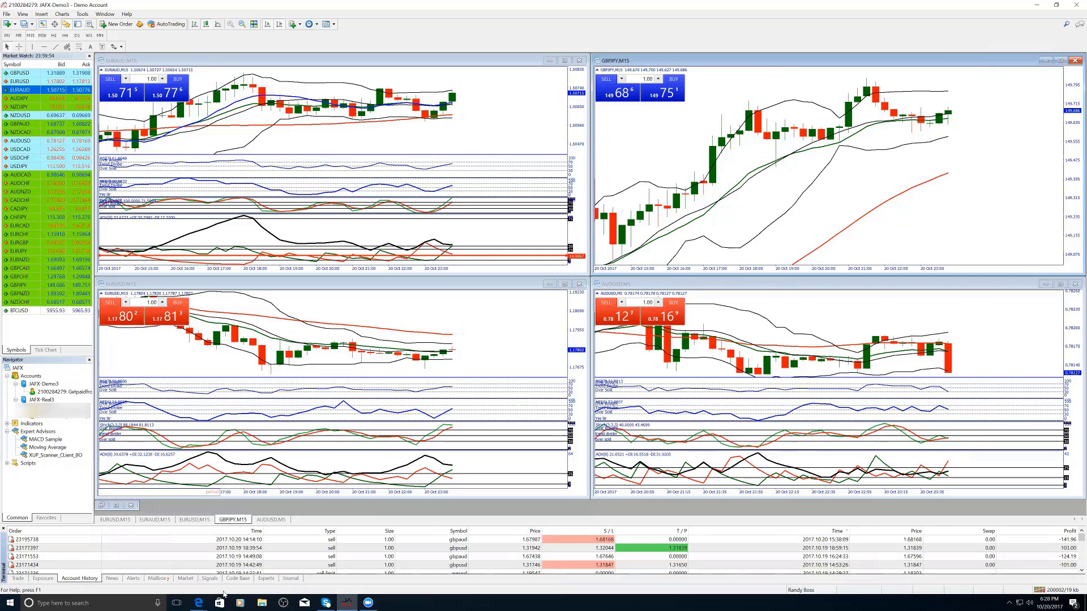
left_click(23, 580)
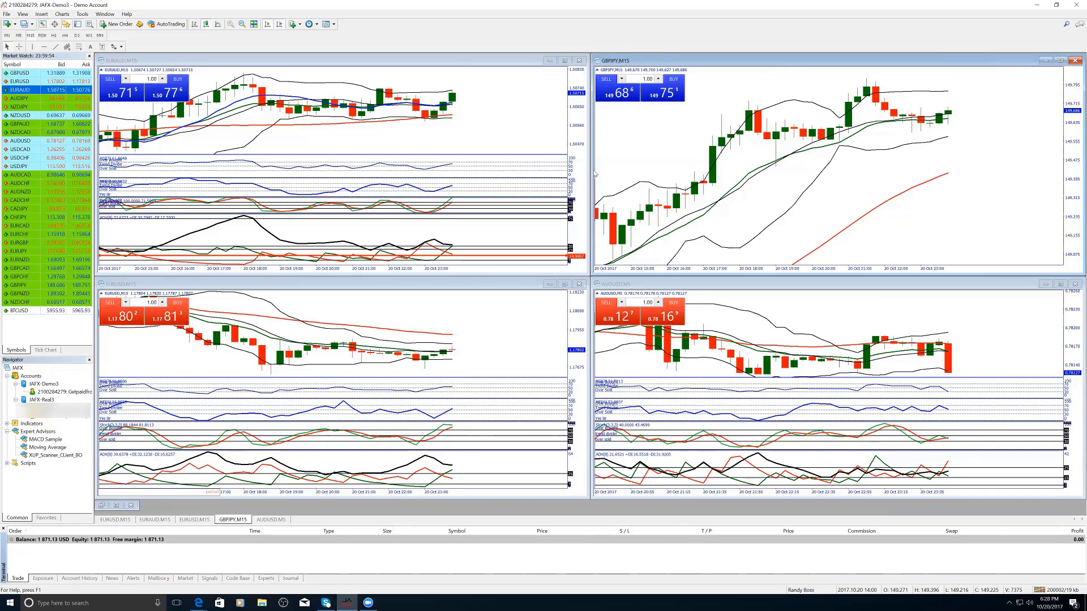
Maximize the GBPJPY chart and step its timeframe through M30, H1 and H4 to Daily
left_click(1061, 62)
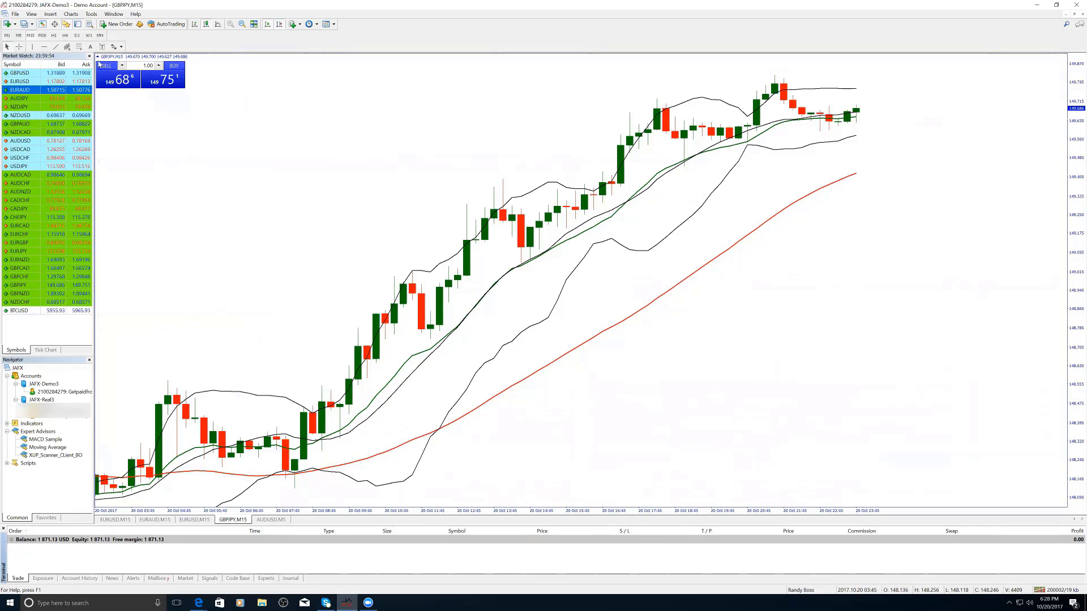
left_click(44, 36)
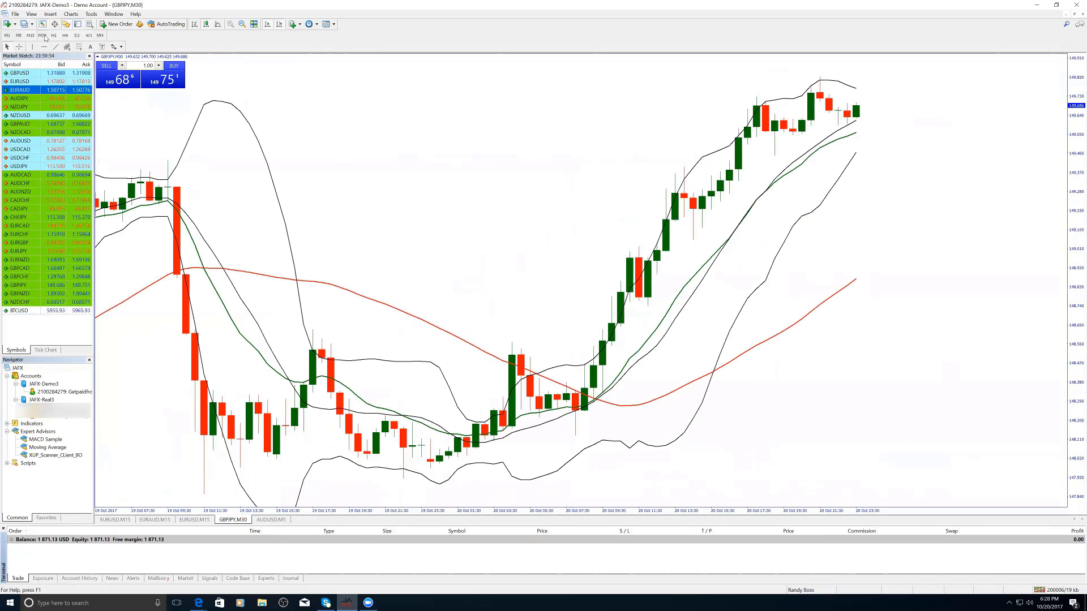
left_click(54, 37)
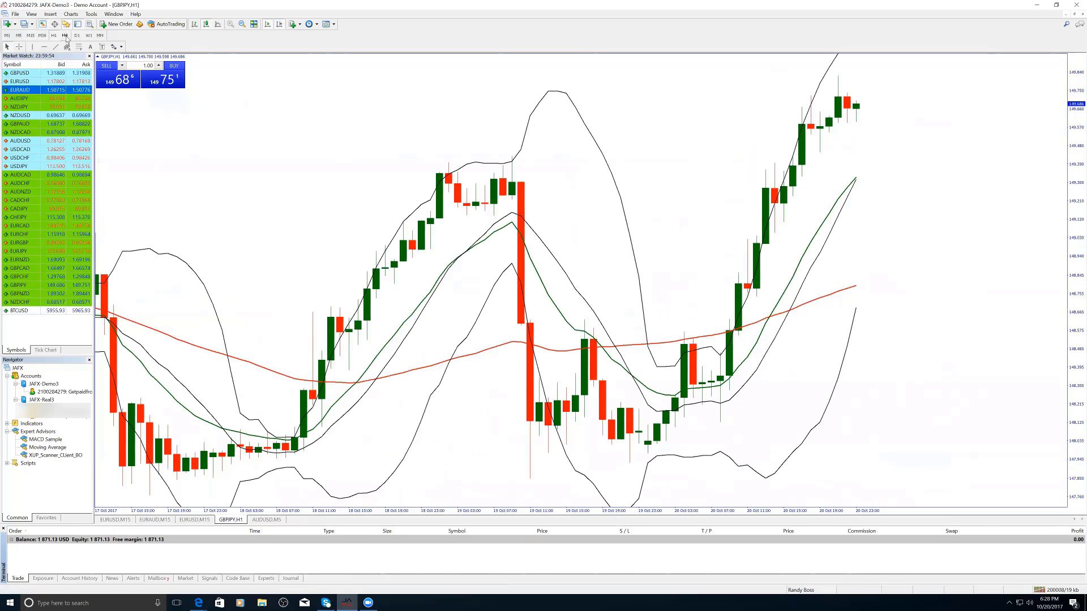
left_click(65, 37)
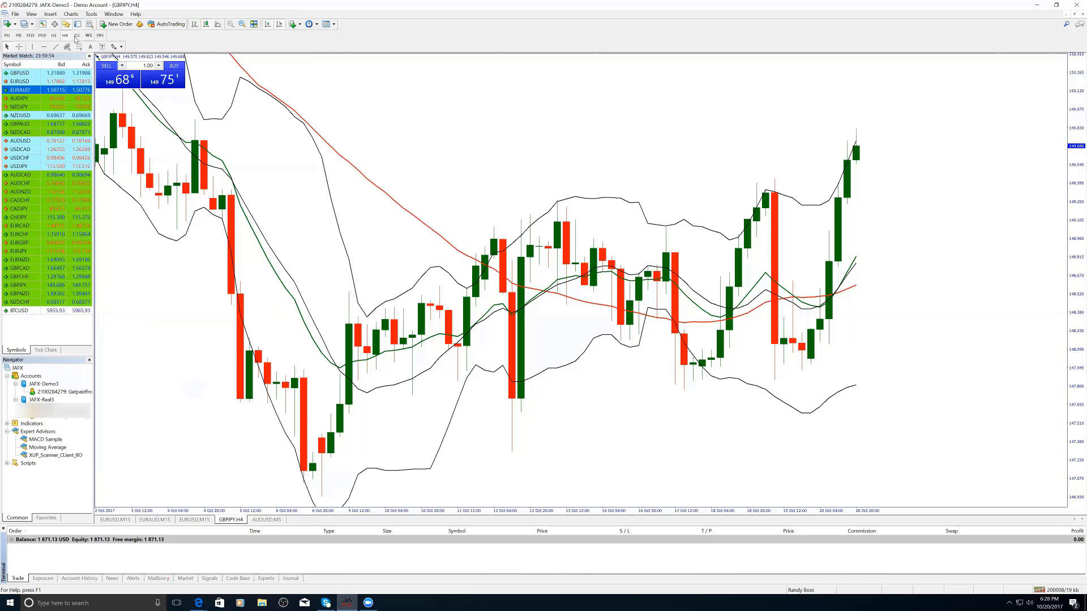
left_click(77, 36)
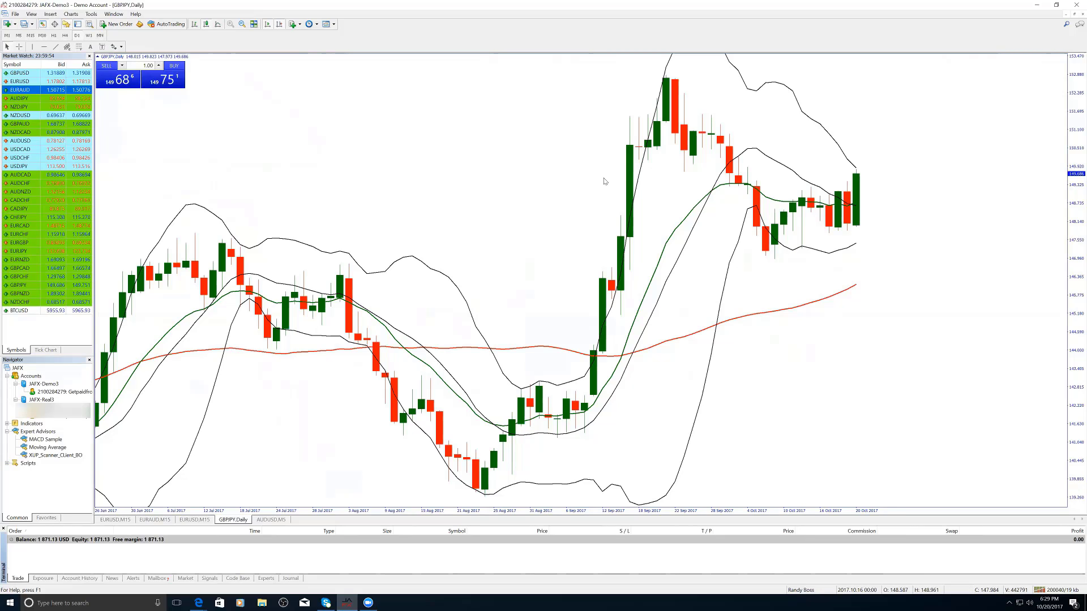
Measure the price range of the latest Daily candle on the GBPJPY chart with the crosshair
left_click(20, 47)
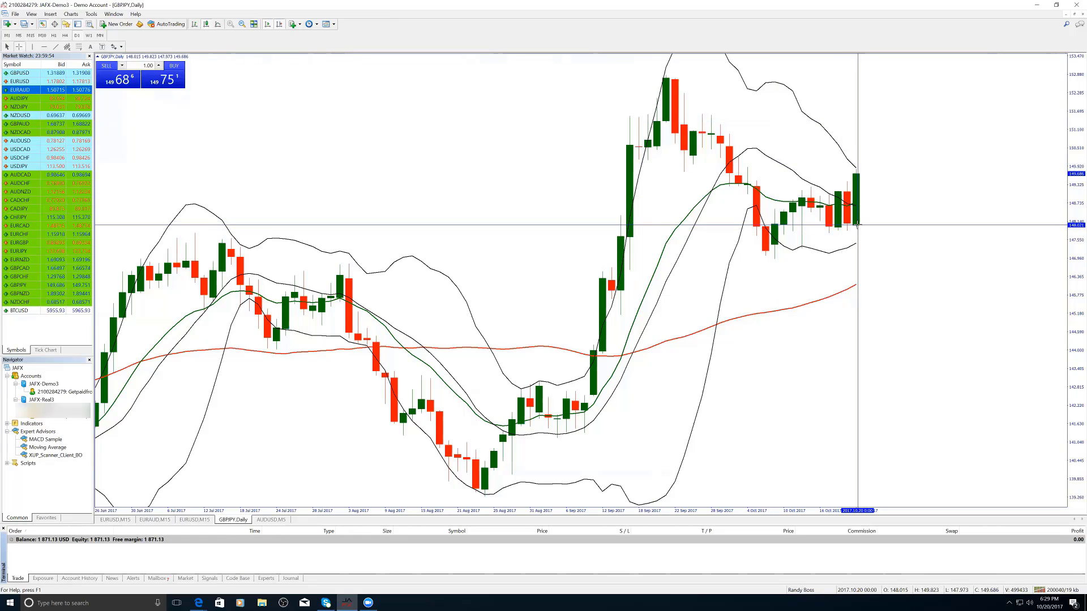
left_click_drag(857, 226, 856, 173)
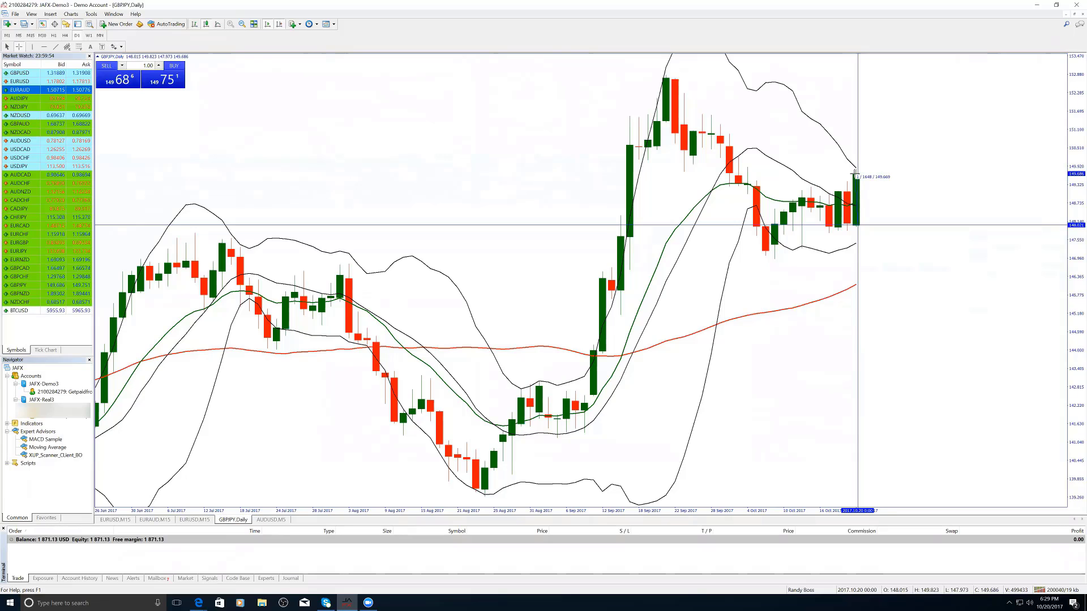
left_click_drag(855, 172, 855, 170)
left_click_drag(855, 173, 856, 184)
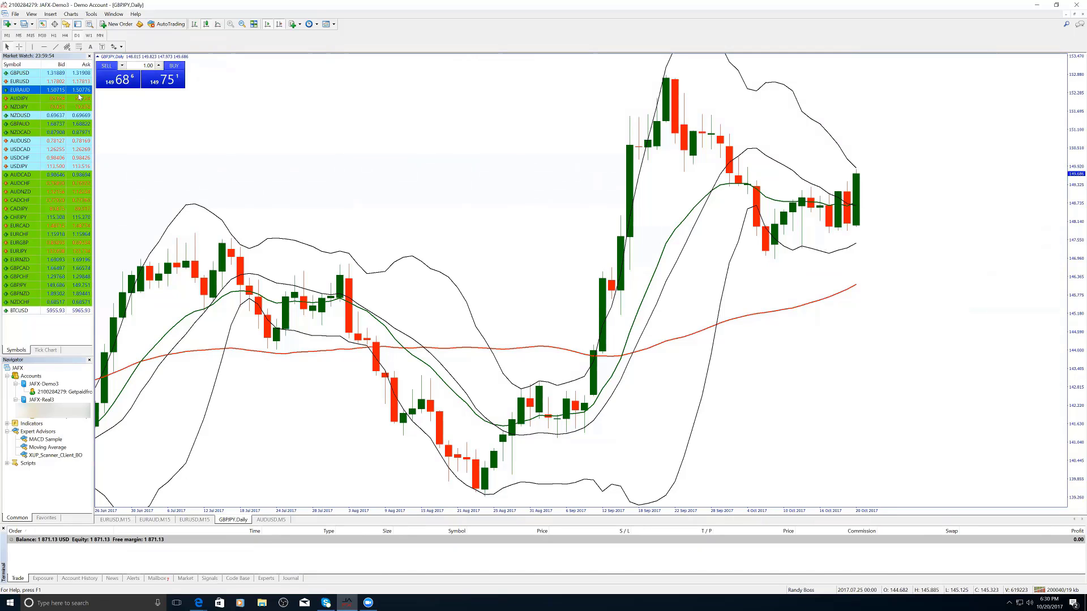
Switch the GBPJPY chart's timeframe to H4 and on to H1
left_click(65, 35)
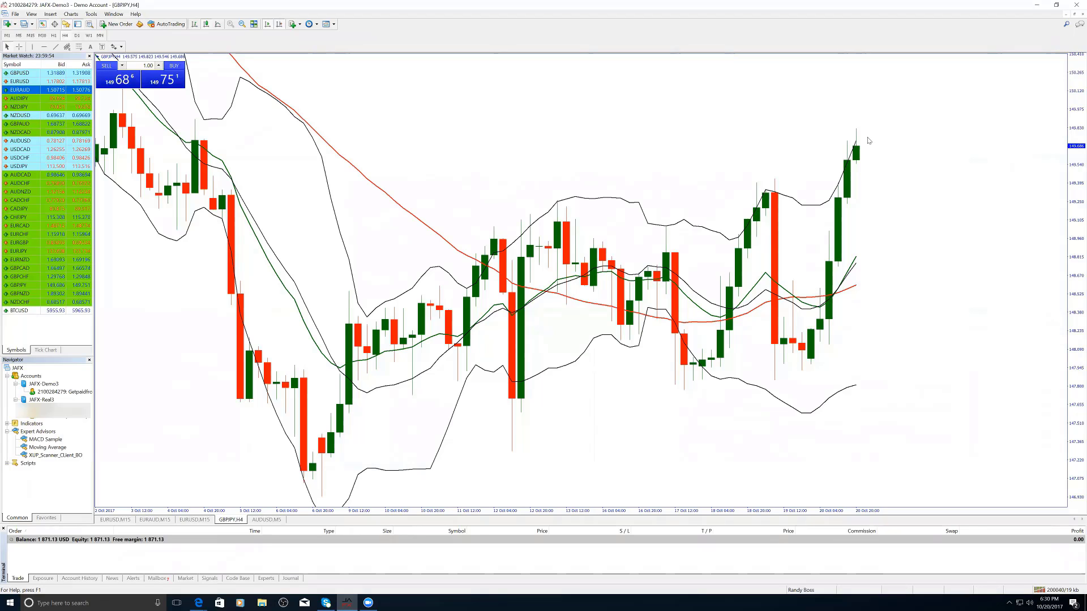
left_click(54, 35)
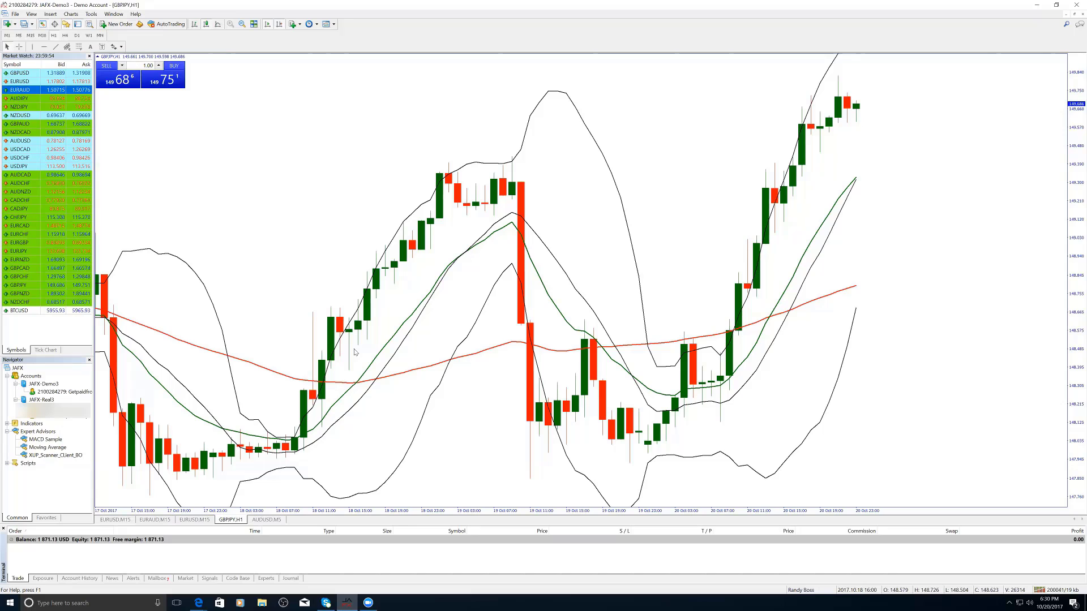
Turn One Click Trading off on the GBPJPY chart and turn it back on
right_click(652, 119)
left_click(640, 116)
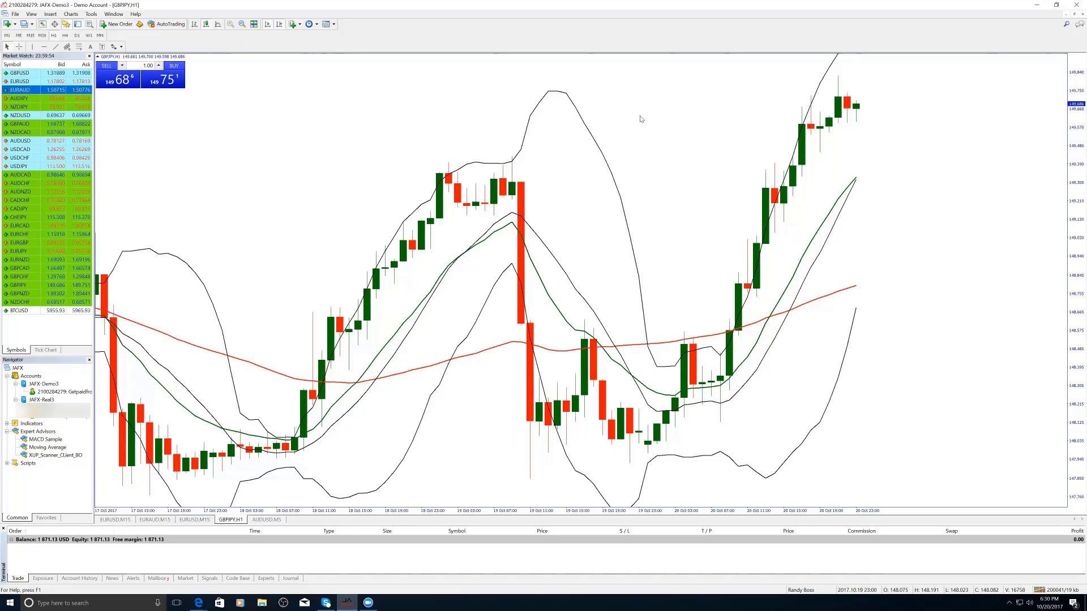
right_click(641, 119)
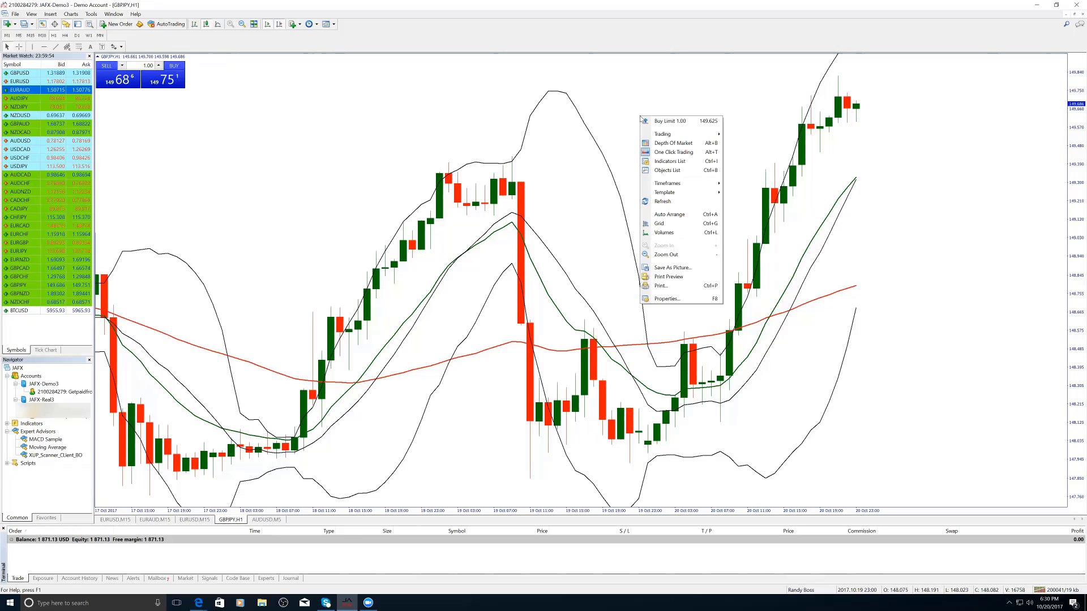
left_click(661, 153)
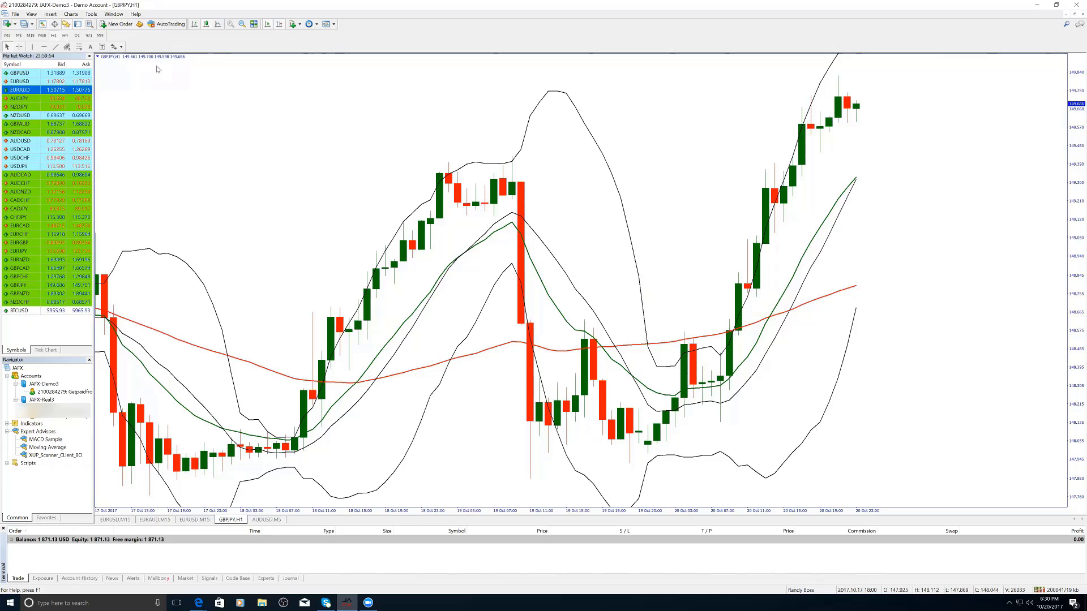
right_click(654, 139)
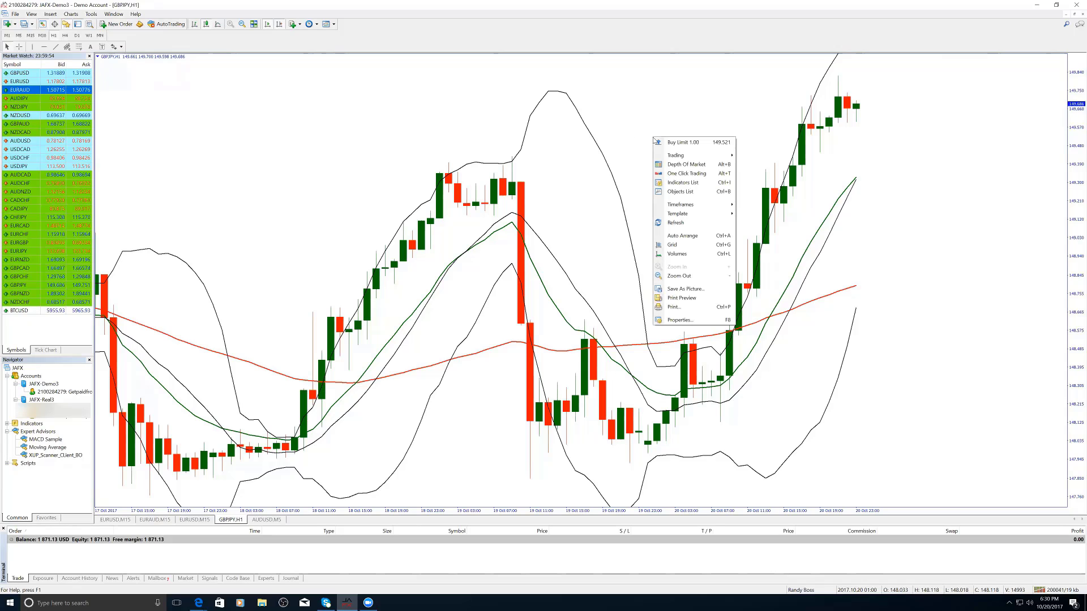
left_click(680, 173)
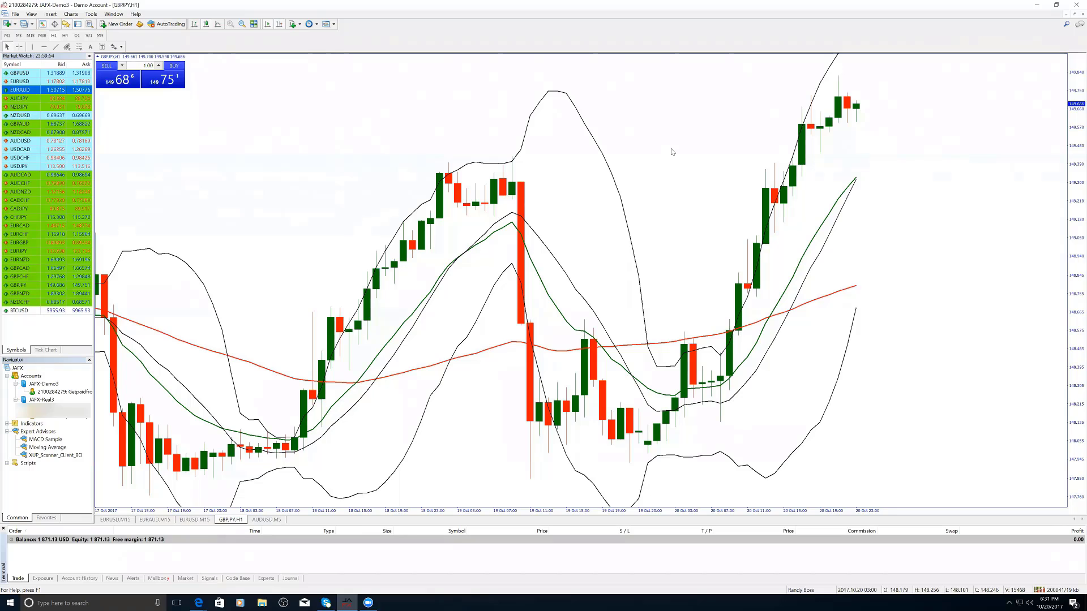
Hide the One Click Trading panel from the GBPJPY H1 chart
right_click(674, 129)
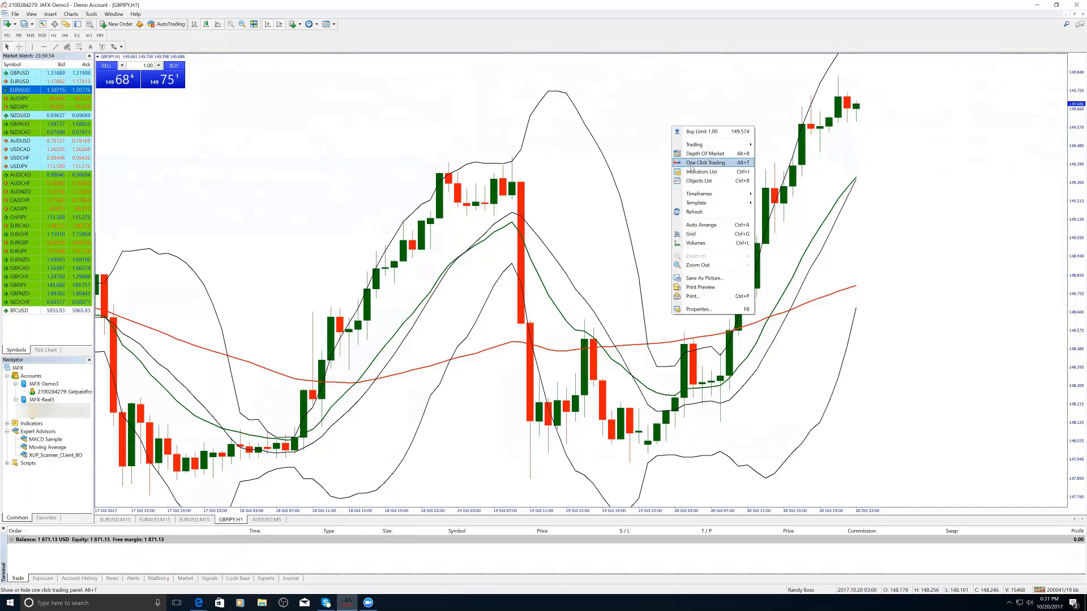
right_click(428, 162)
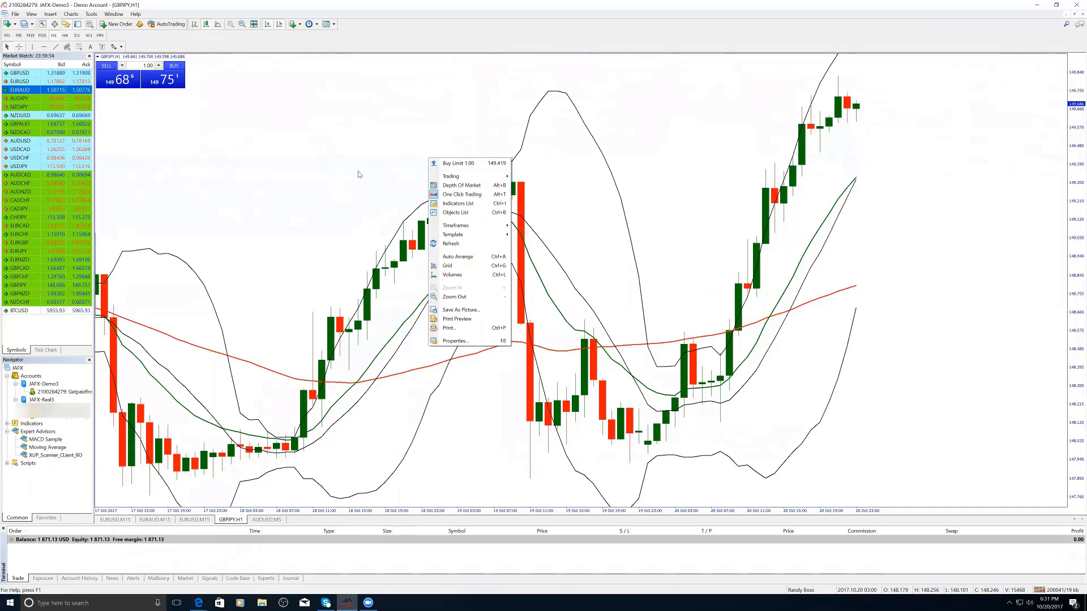
left_click(266, 145)
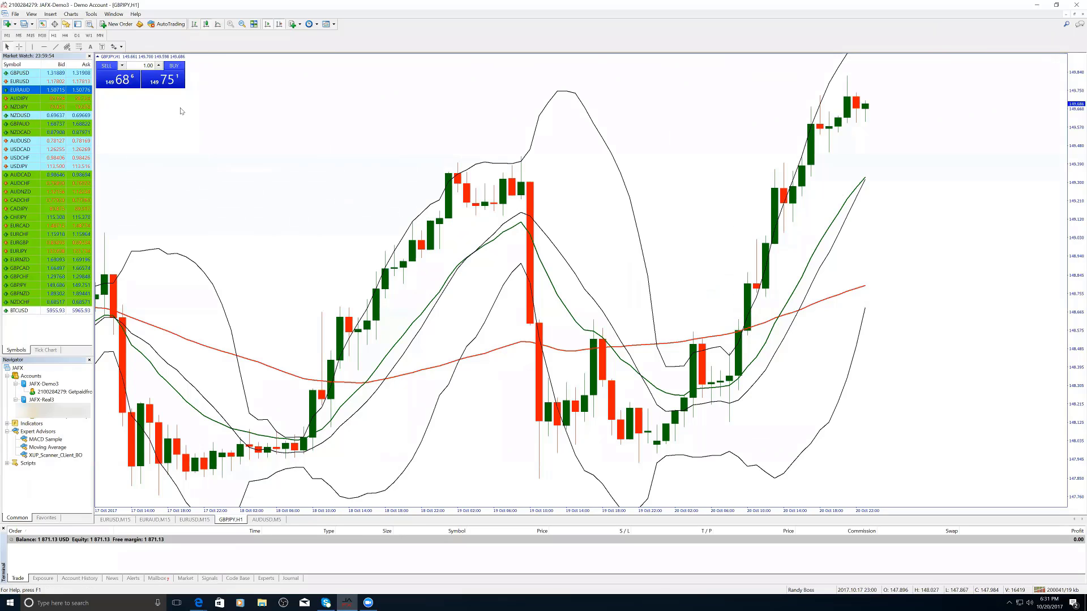
right_click(271, 104)
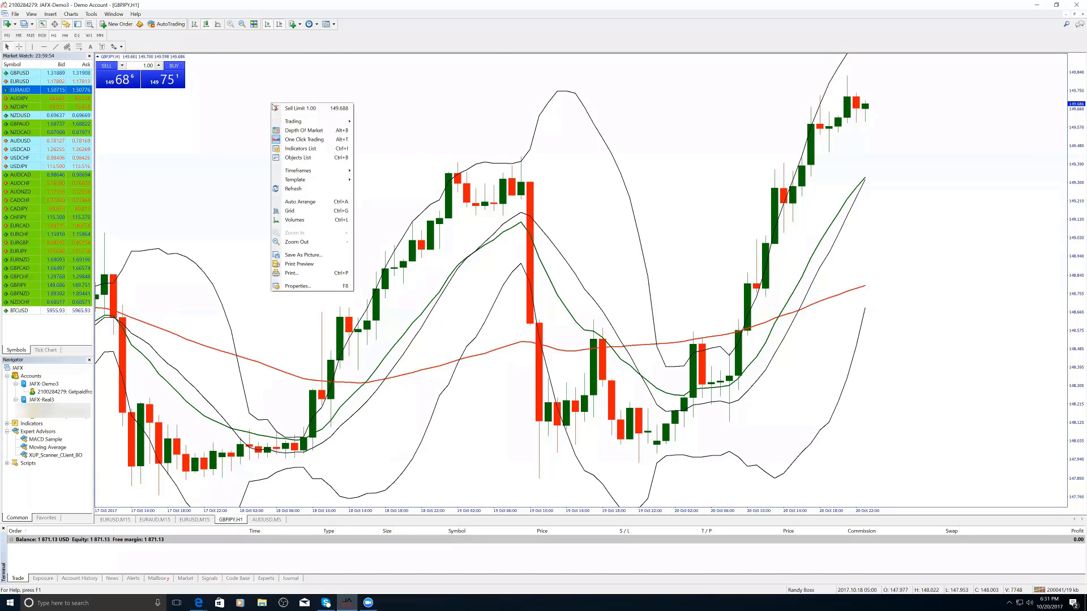
left_click(303, 142)
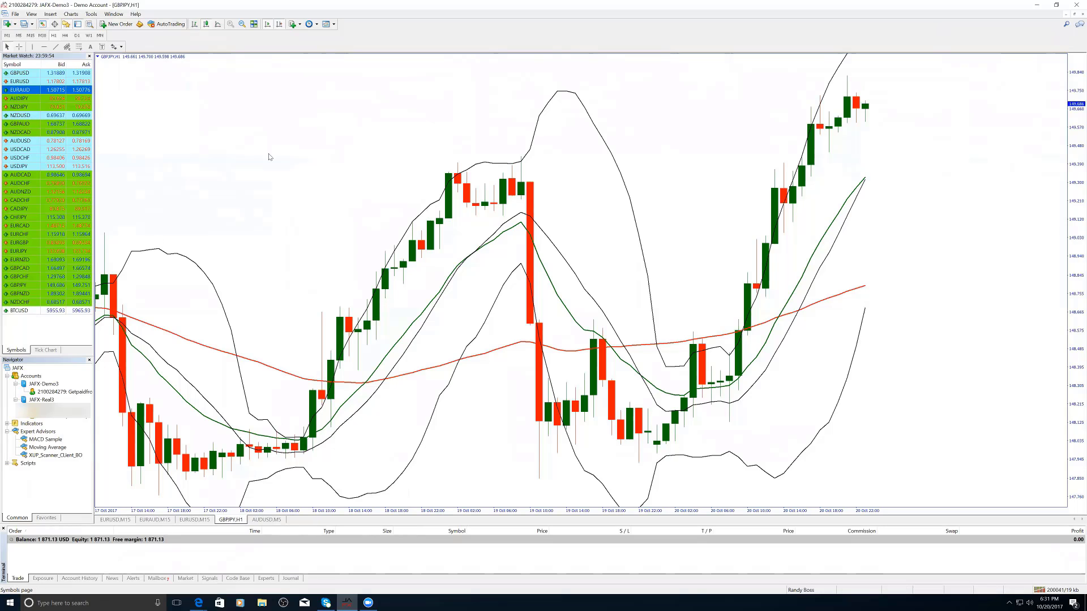
Bring up a new order for GBPJPY from the chart's trading commands
right_click(334, 192)
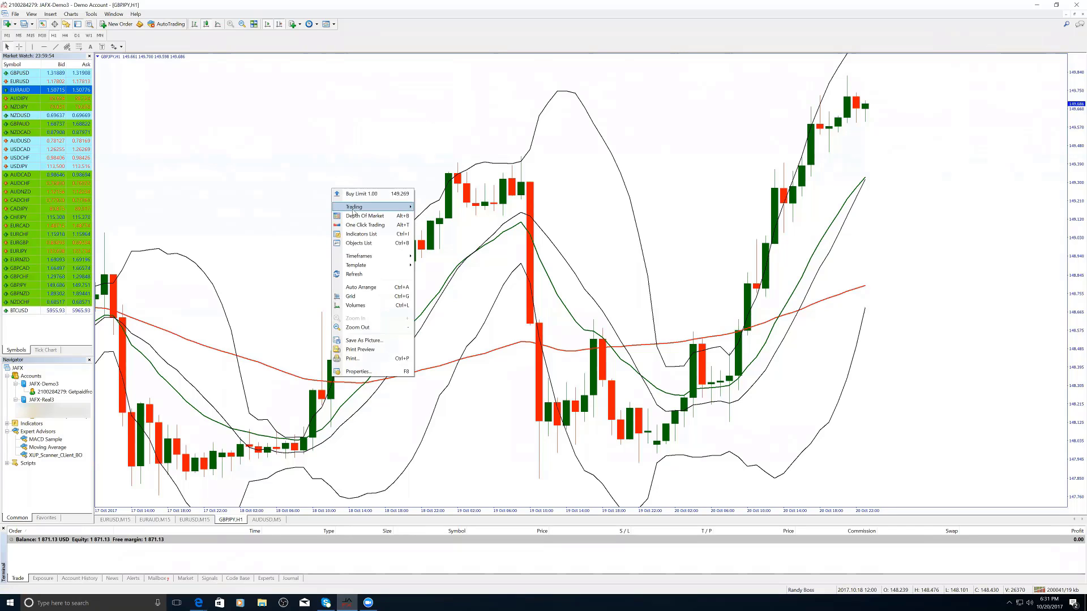
mouse_move(353, 210)
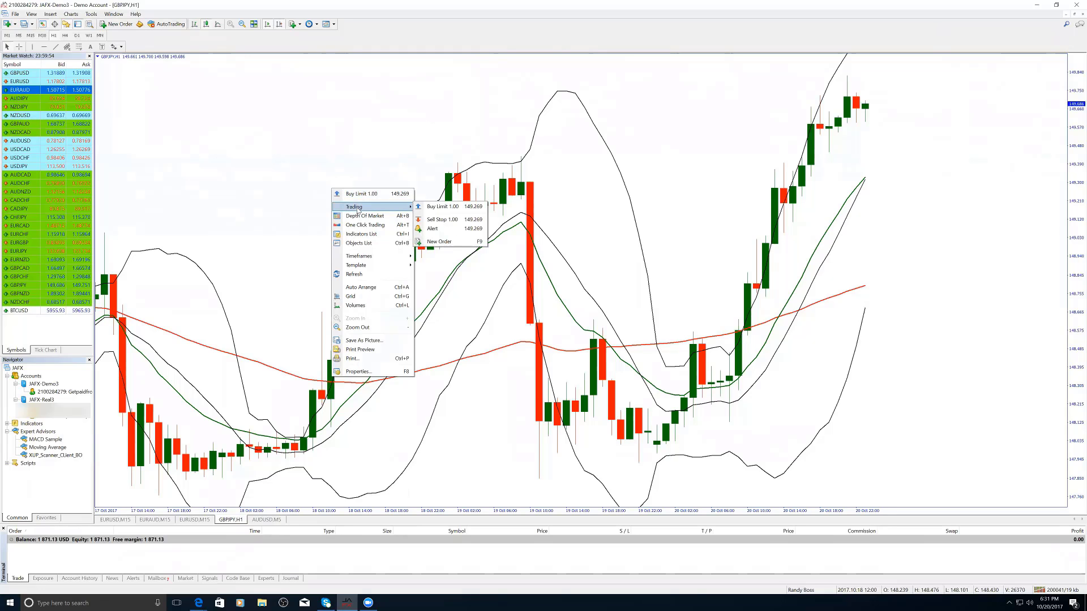
left_click(447, 247)
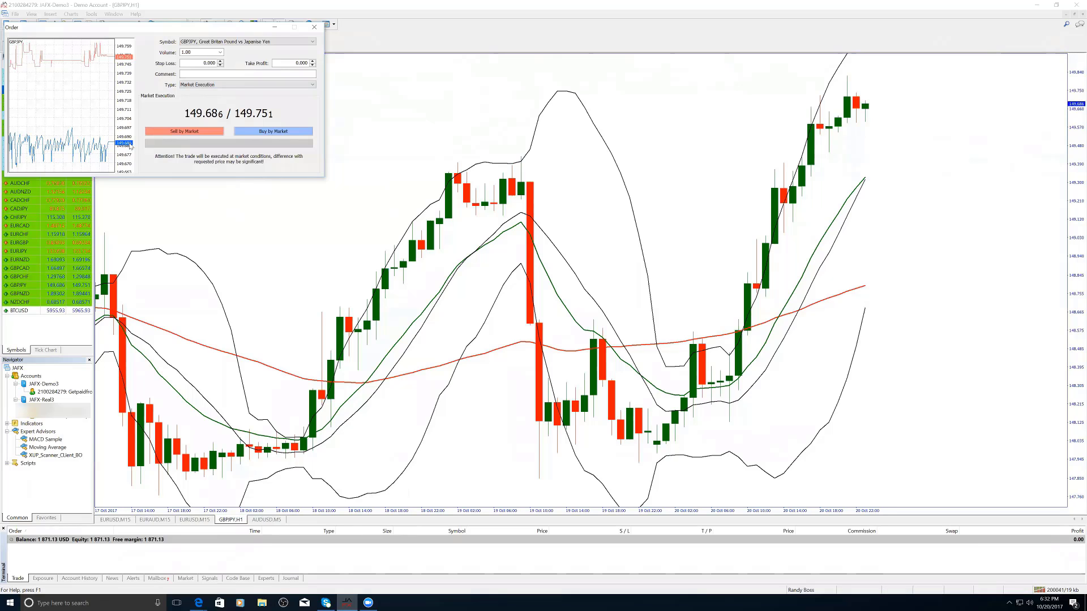
Try to buy and to sell GBPJPY at market with a volume of 1.00
left_click(257, 130)
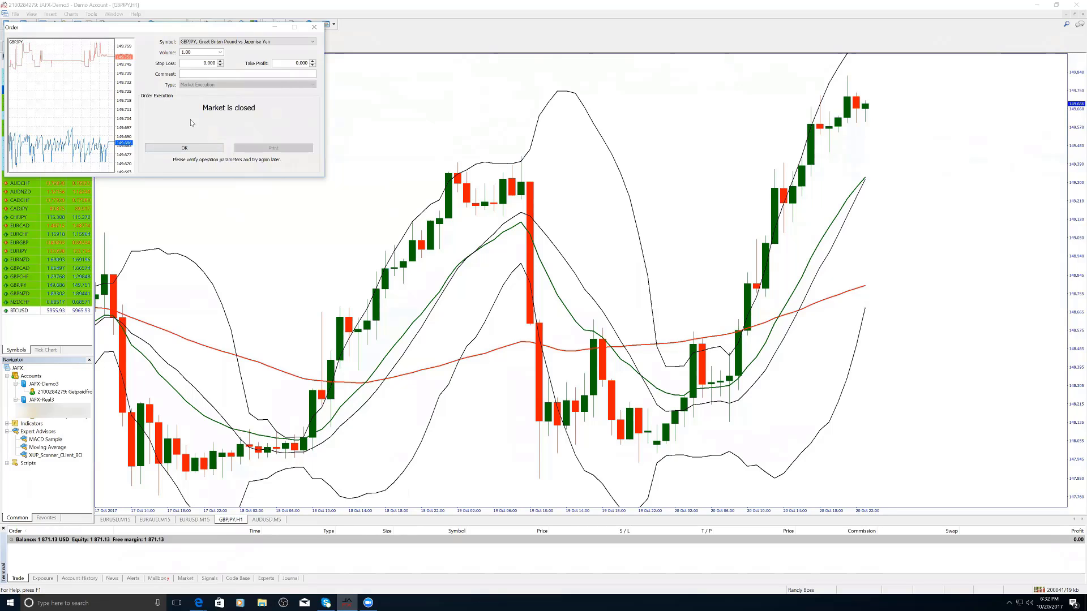
left_click(205, 148)
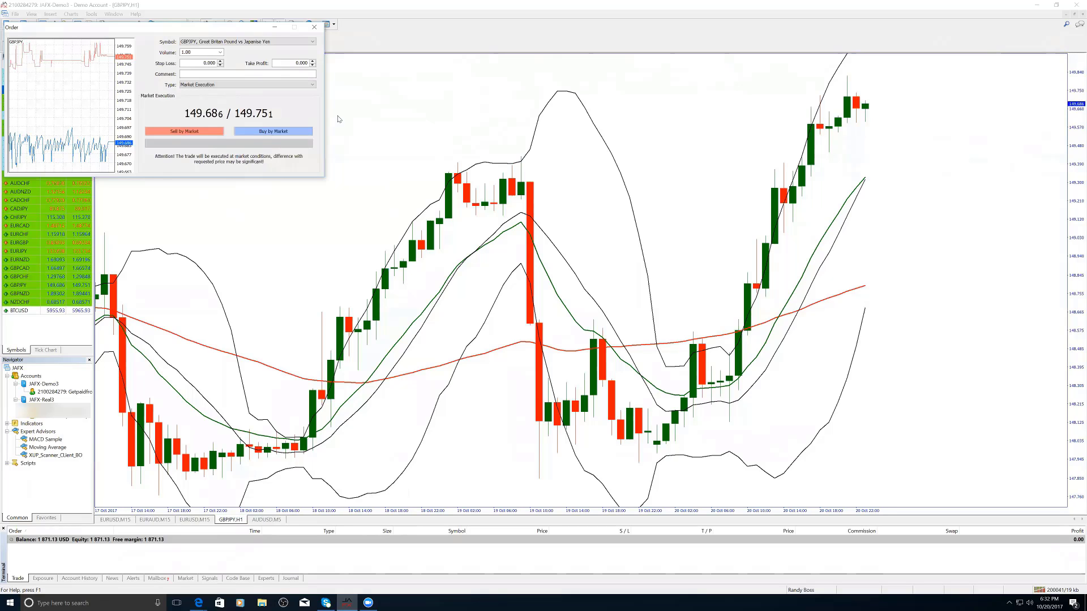
left_click(182, 131)
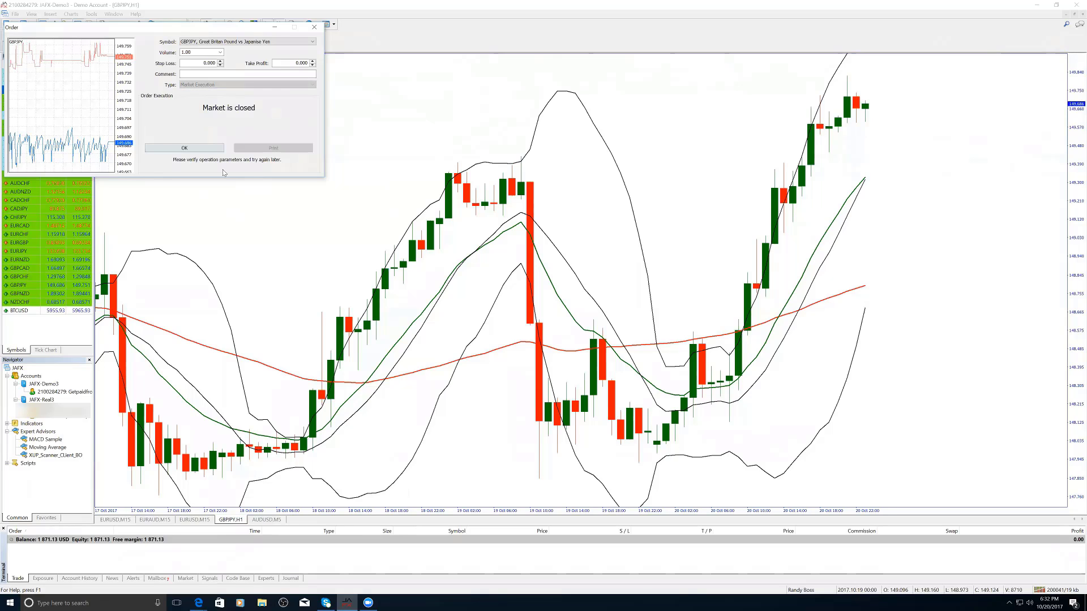
left_click(184, 149)
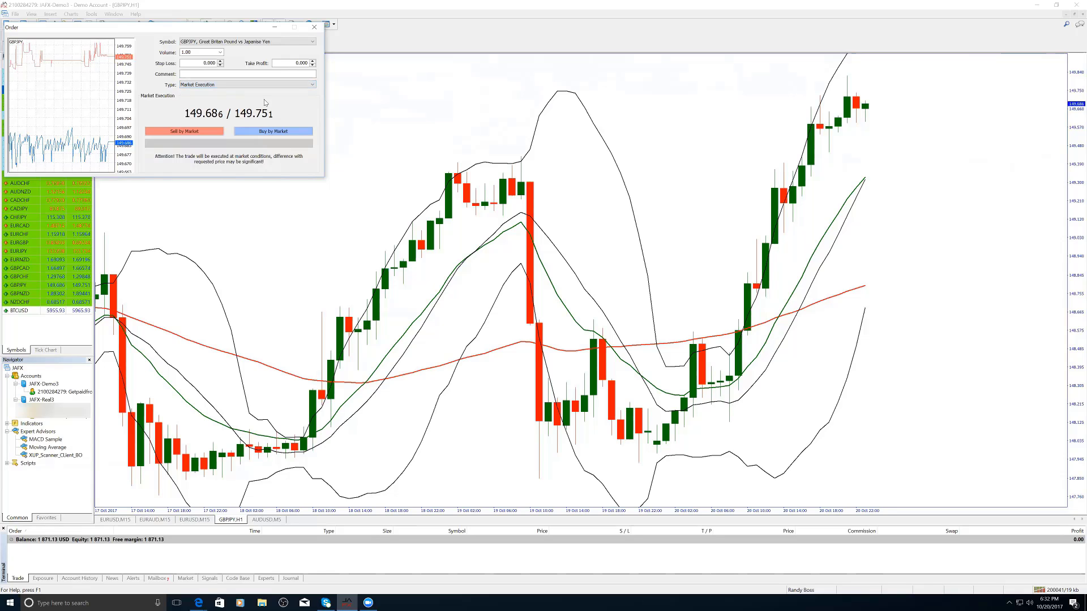
Check the order types available for the GBPJPY order and keep Market Execution
left_click(311, 85)
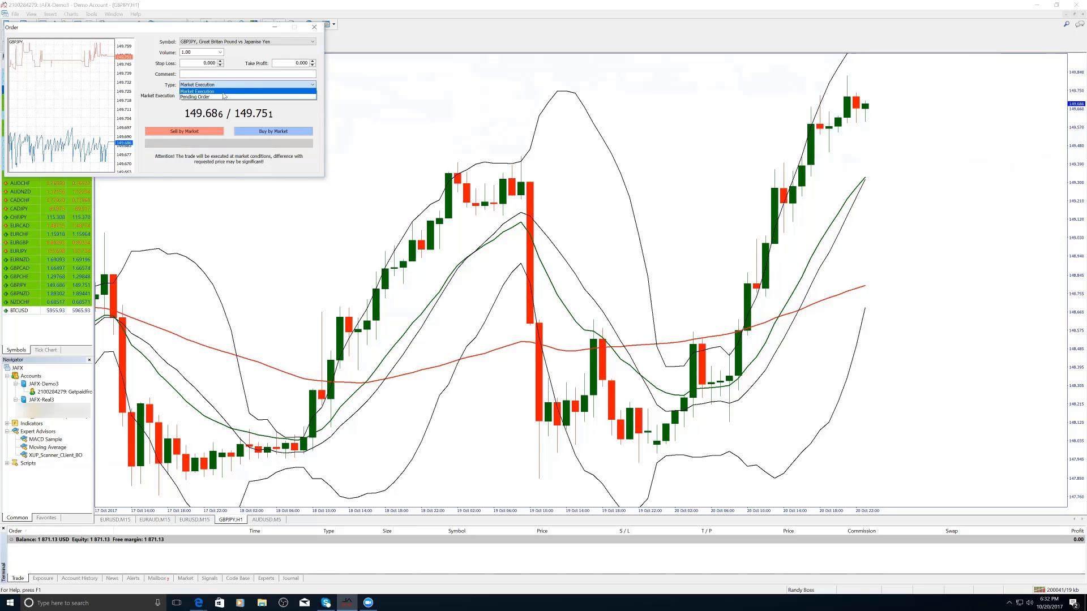
left_click(400, 88)
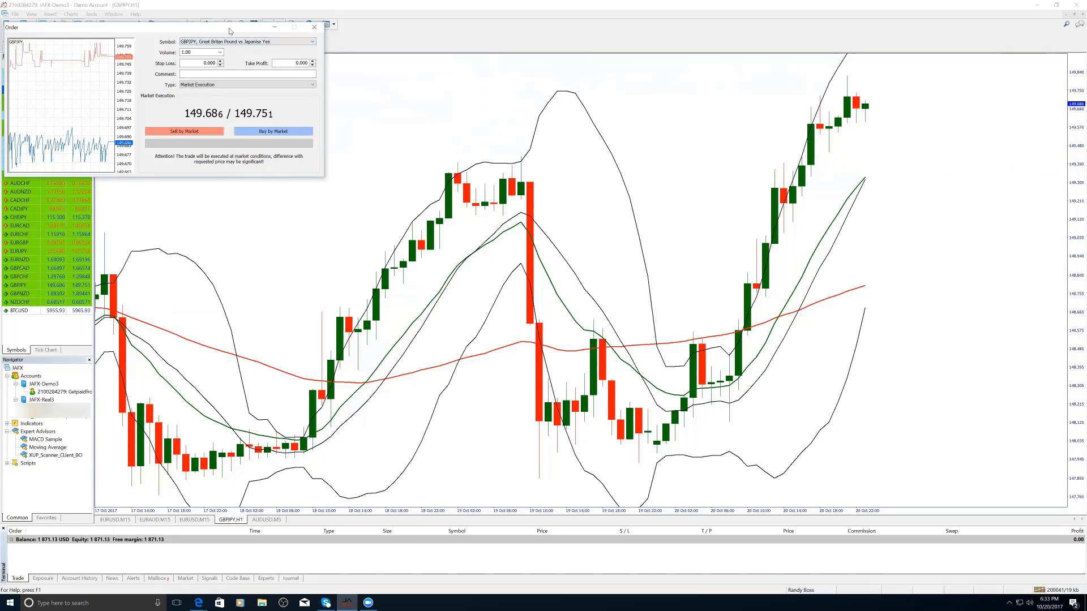
Move the Order window clear of the toolbars and examine the recent GBPJPY H1 candles with the crosshair
left_click_drag(229, 31, 263, 178)
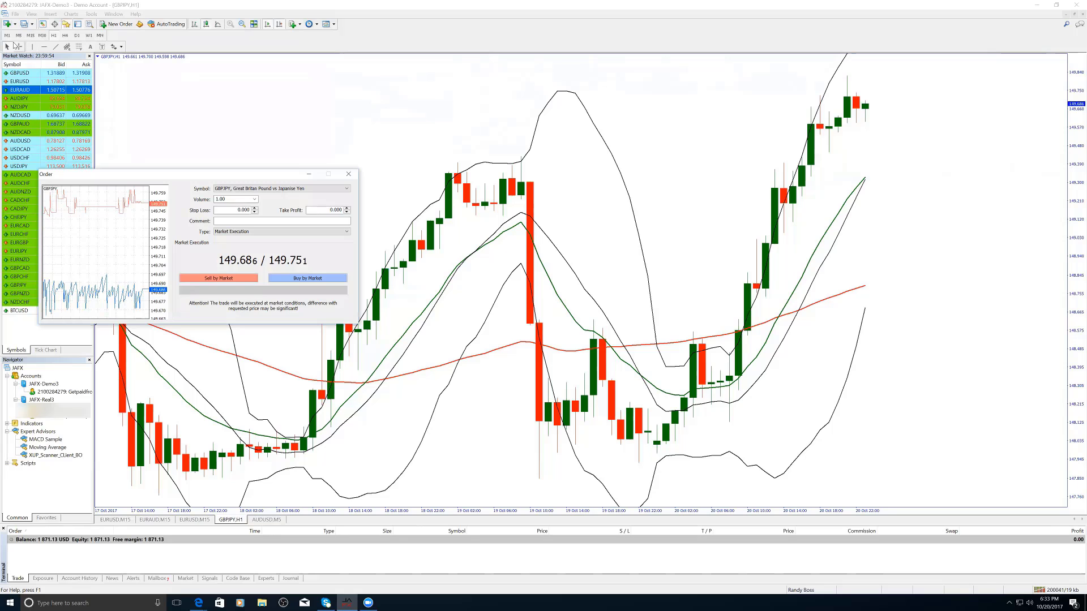
left_click(19, 47)
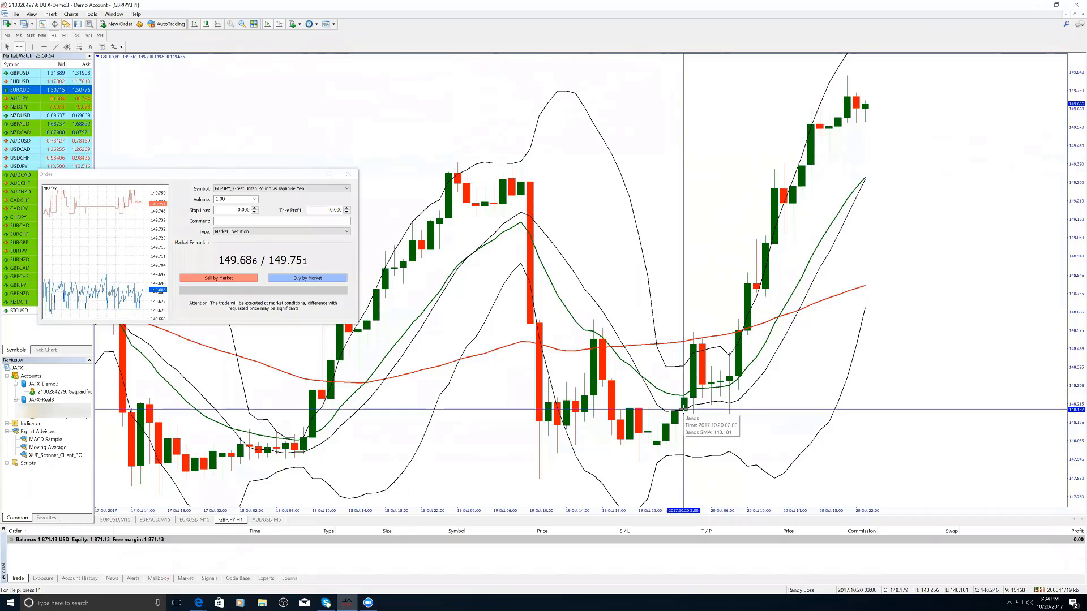
mouse_move(677, 409)
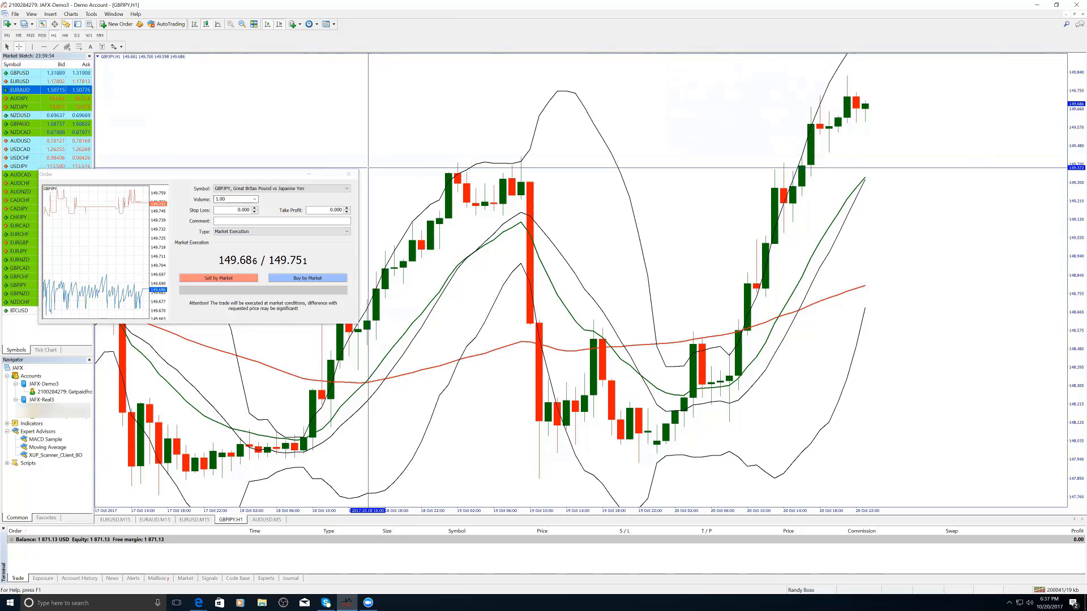
Set the GBPJPY order's volume to 0.01 and close the Order window without placing the trade
left_click(227, 199)
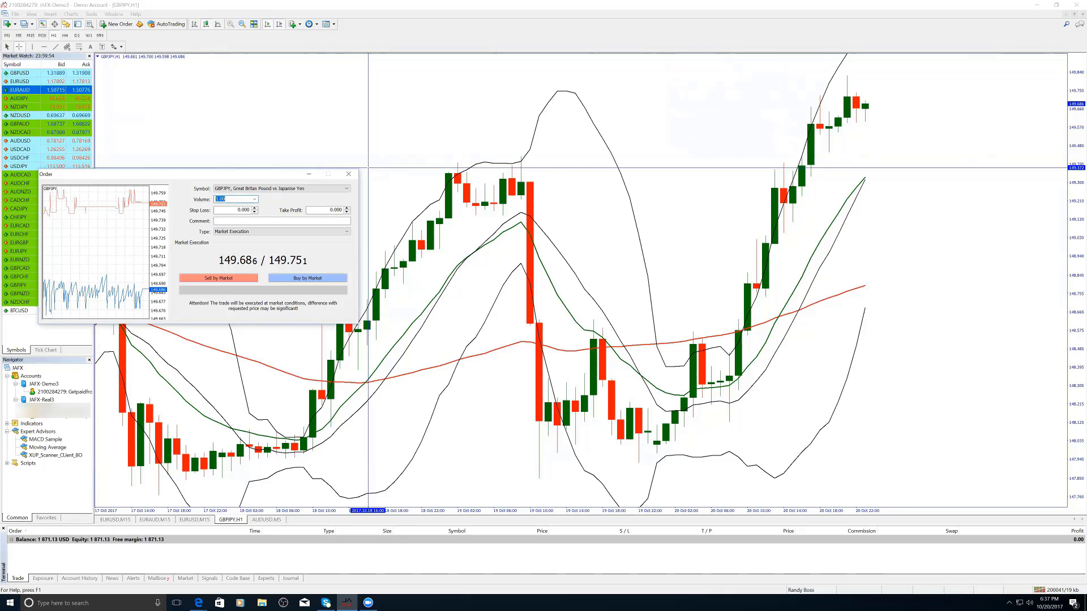
type("0.1")
key("BackSpace")
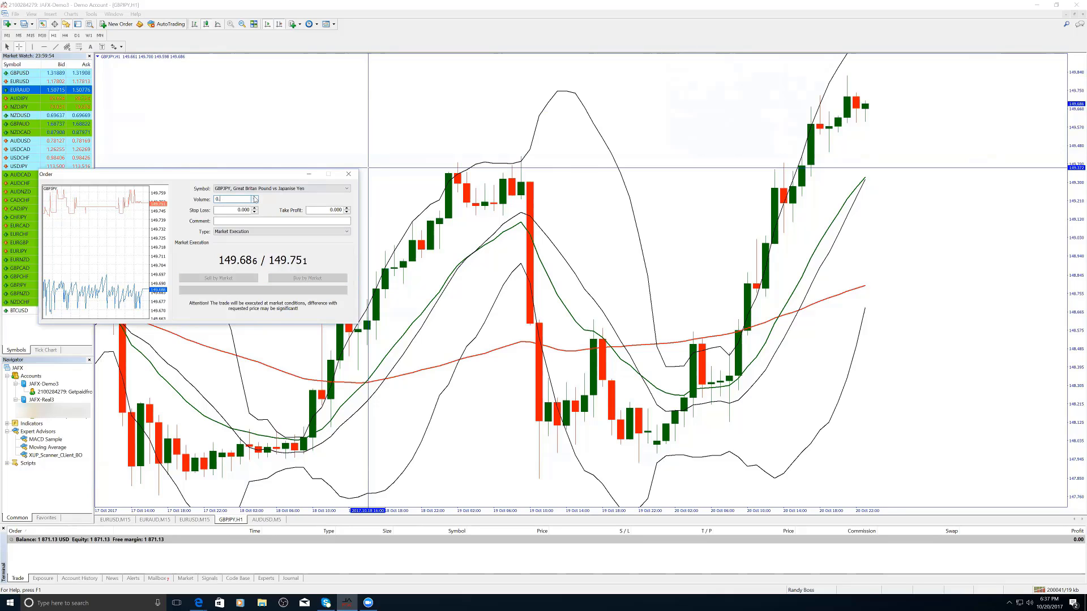
type("01")
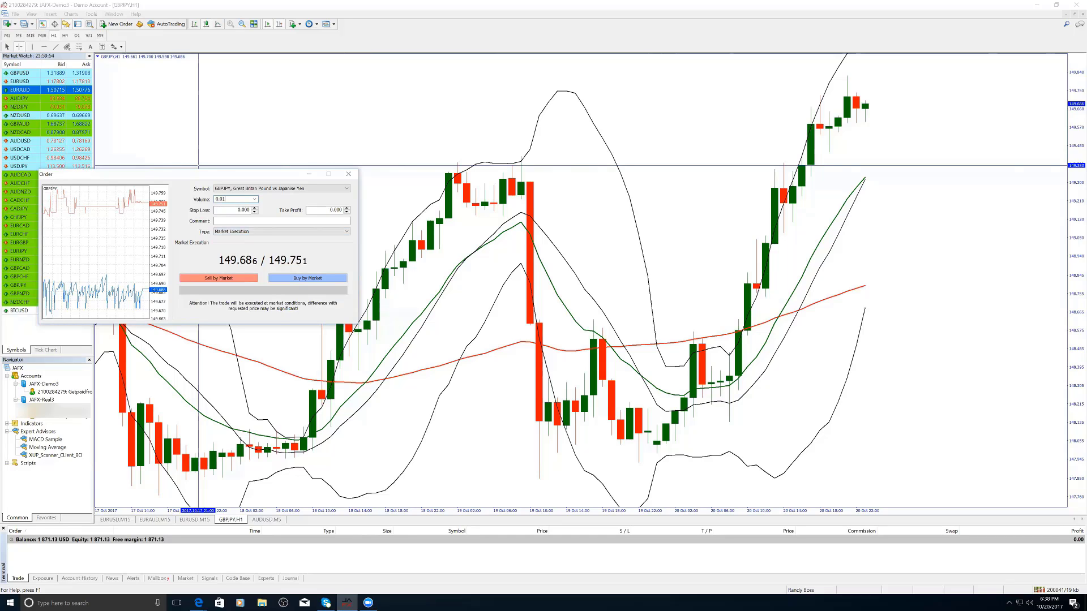
left_click(348, 174)
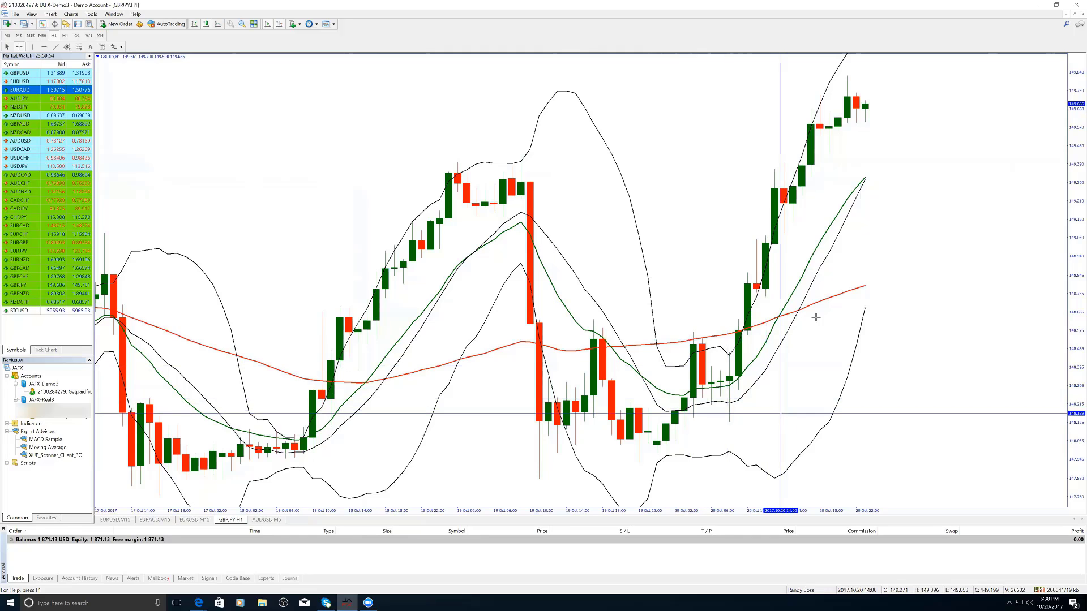
Measure a downward price distance below the latest rise on the GBPJPY H1 chart with the crosshair
left_click_drag(815, 356, 819, 462)
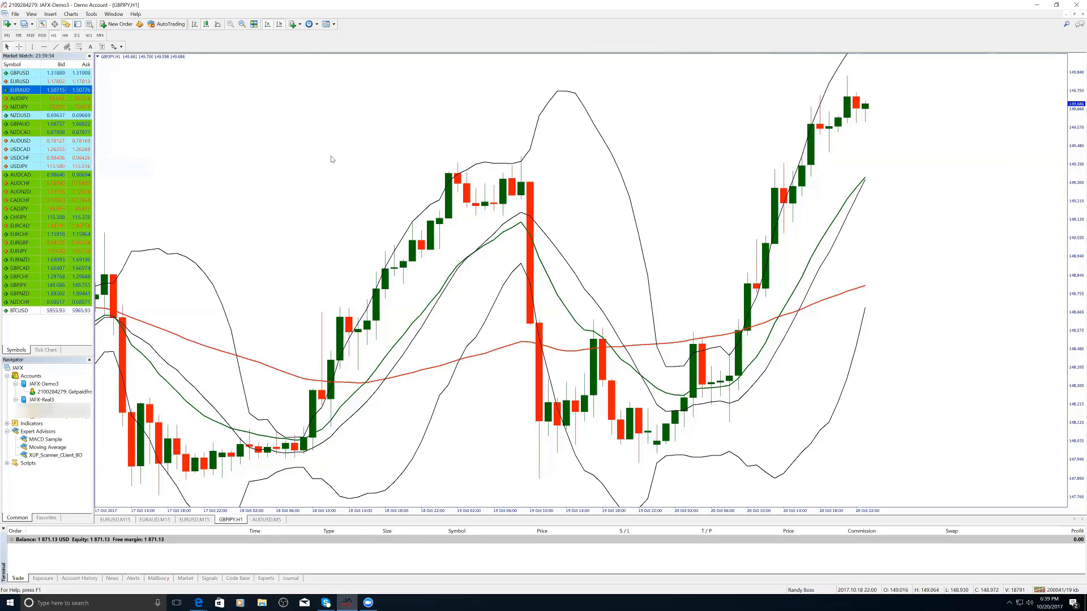
Locate the chart's New Order command, then bring up the Order window from the main window and close it
right_click(365, 125)
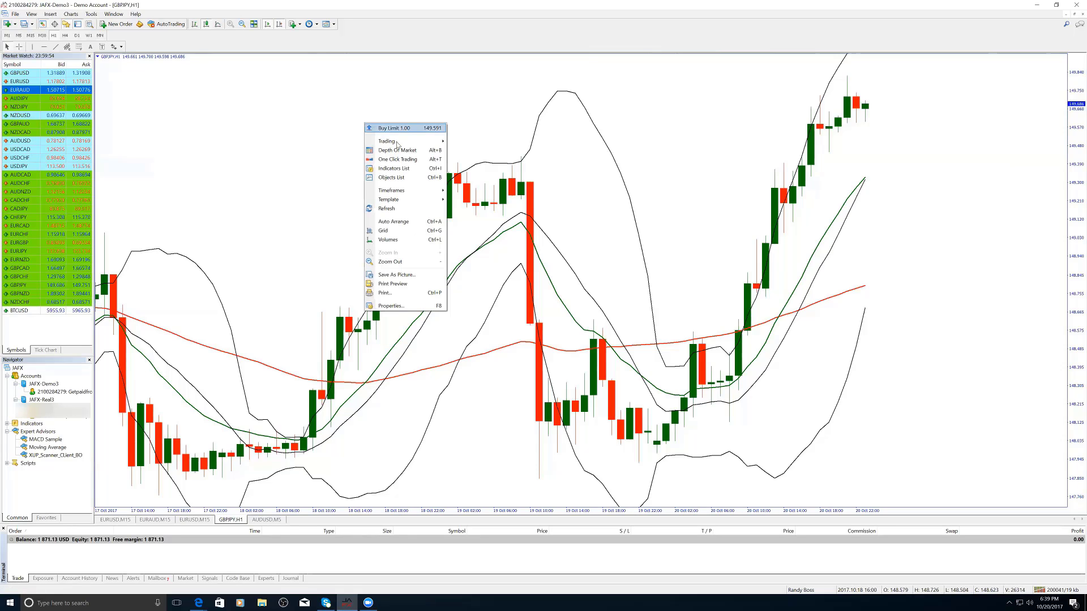
mouse_move(399, 141)
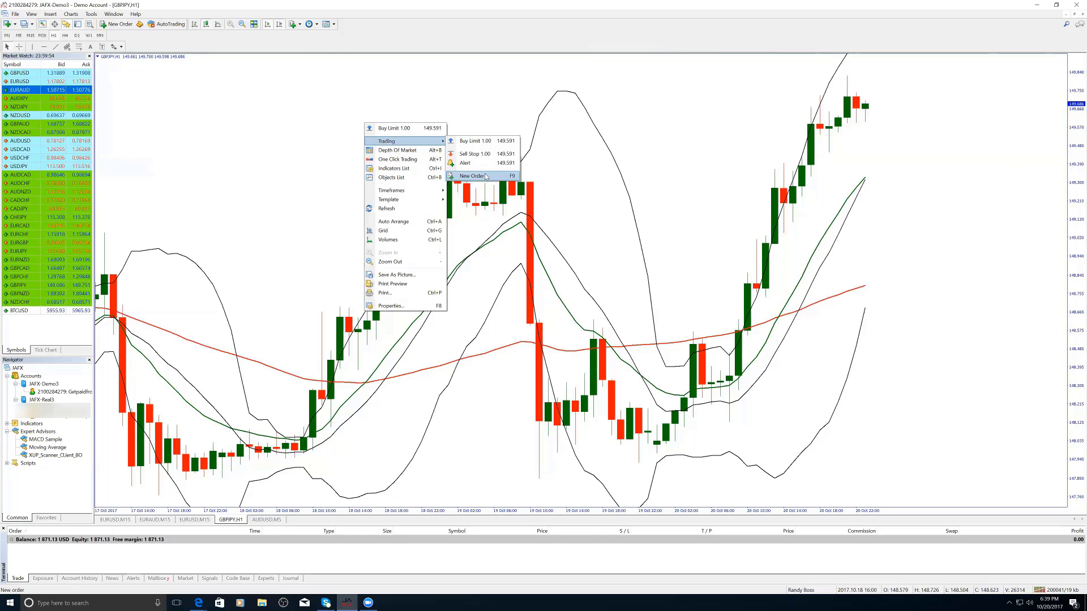
left_click(298, 191)
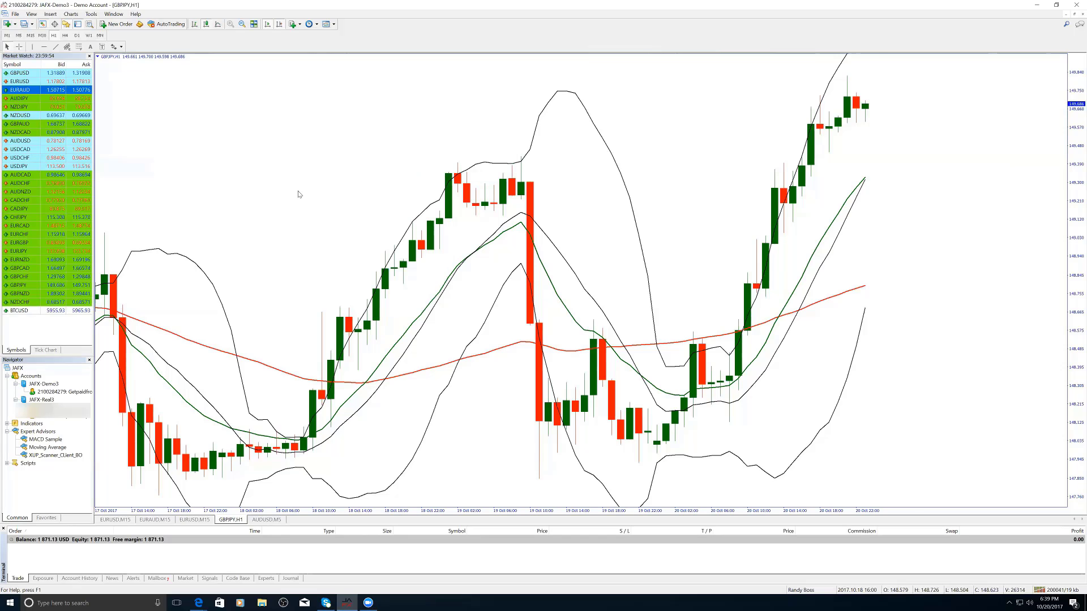
scroll(297, 191, "up", 1)
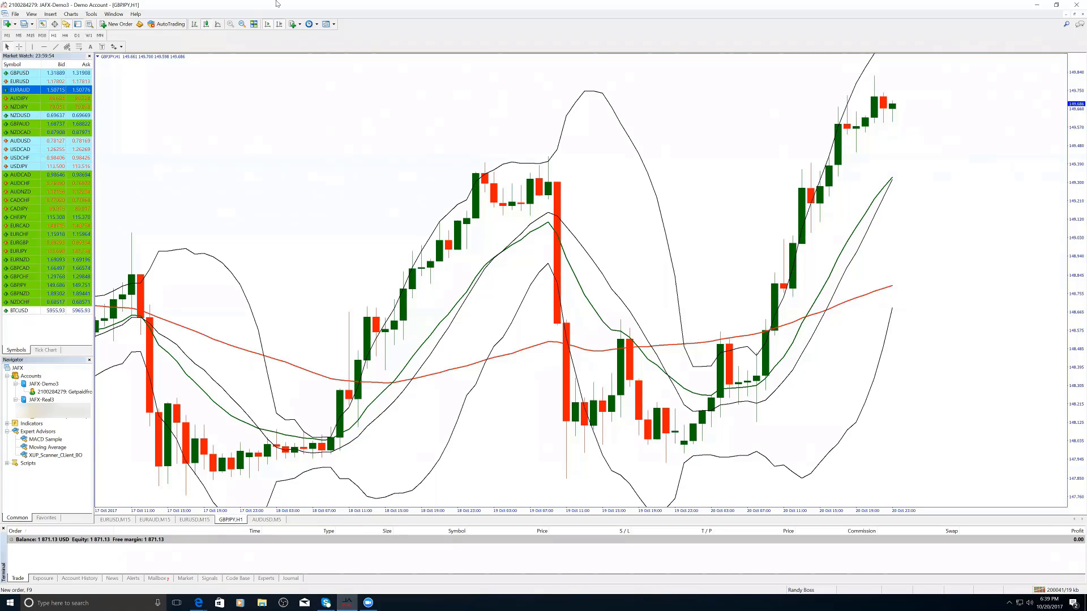
left_click(118, 25)
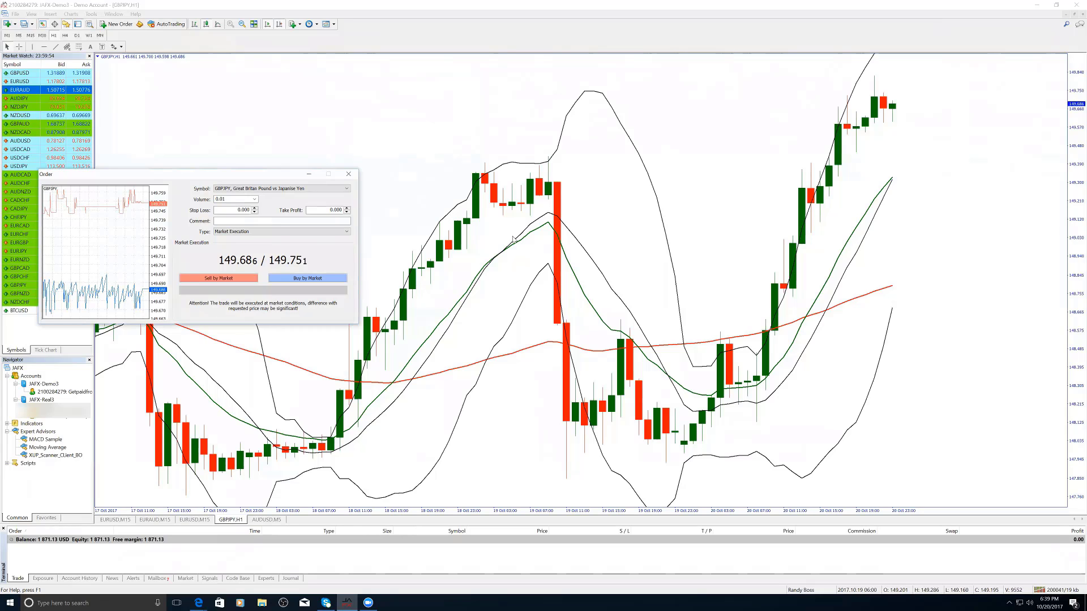
left_click(349, 175)
right_click(289, 164)
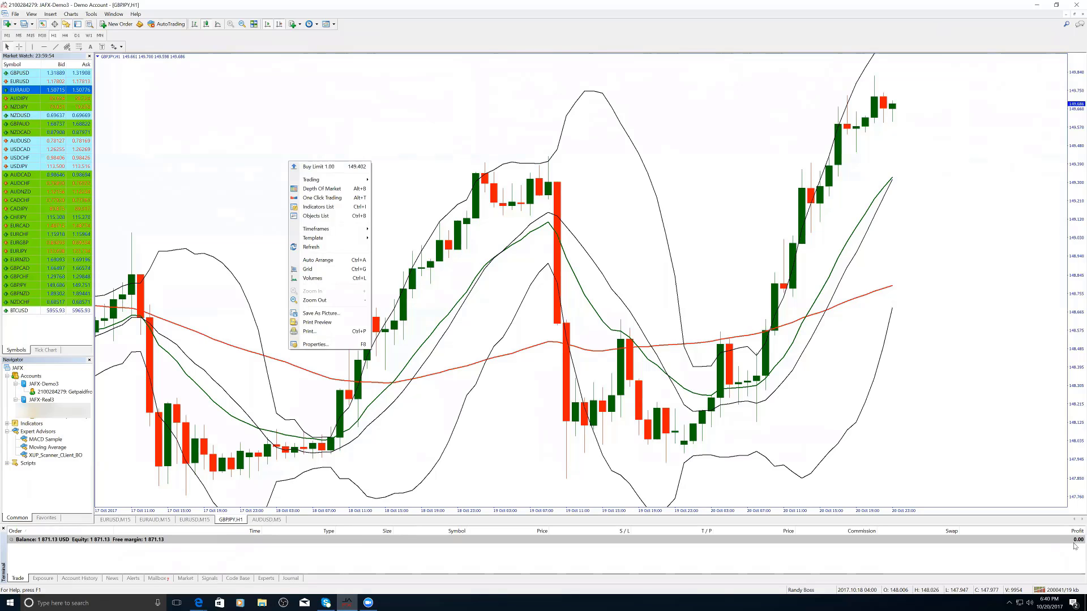
left_click(403, 159)
scroll(403, 159, "up", 3)
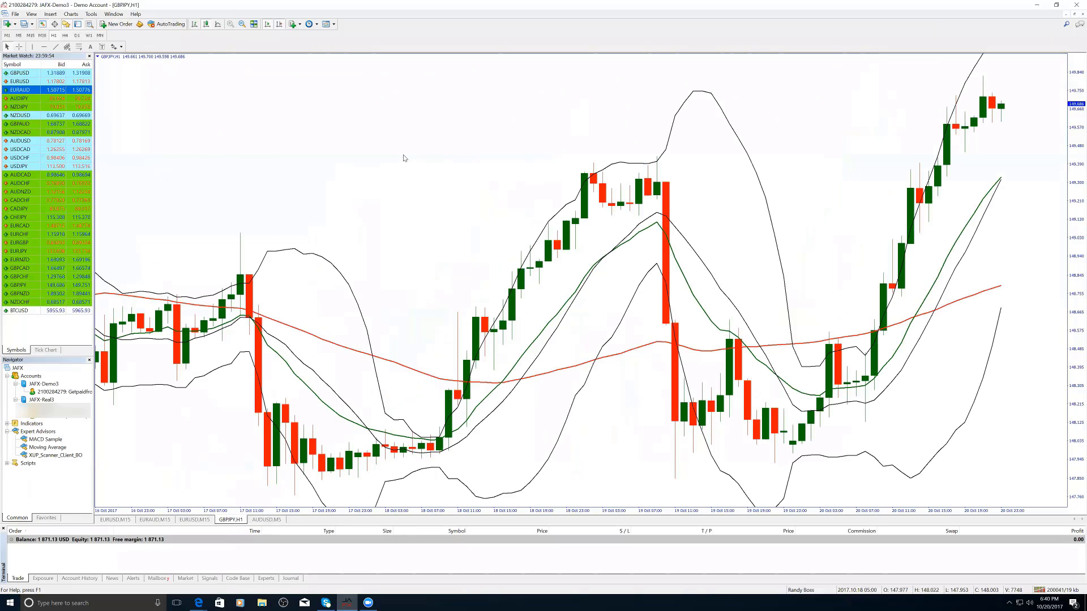